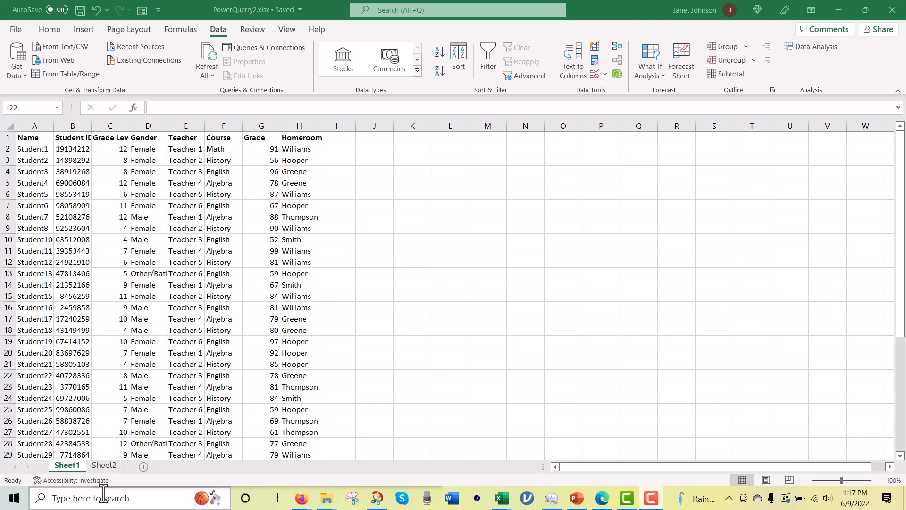
Step: Compare the student records on Sheet1 with the teacher, room and badge color list on Sheet2
click(104, 466)
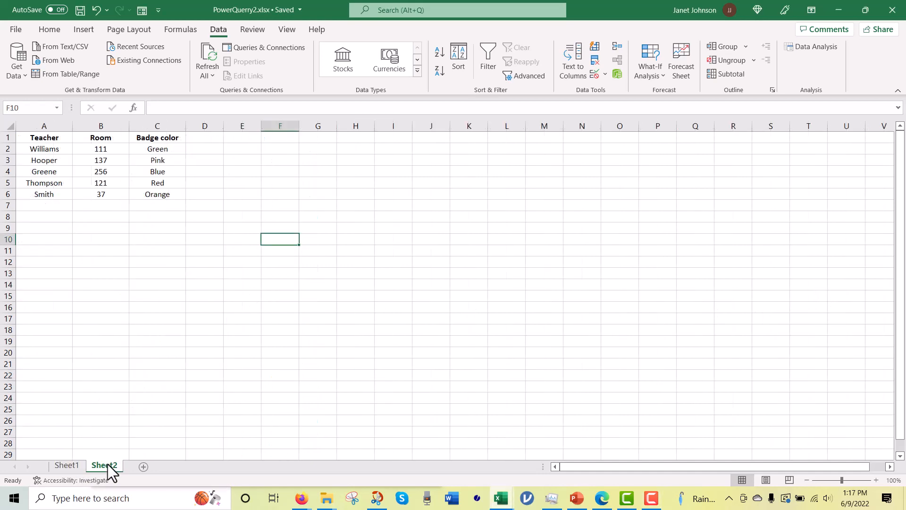
click(67, 465)
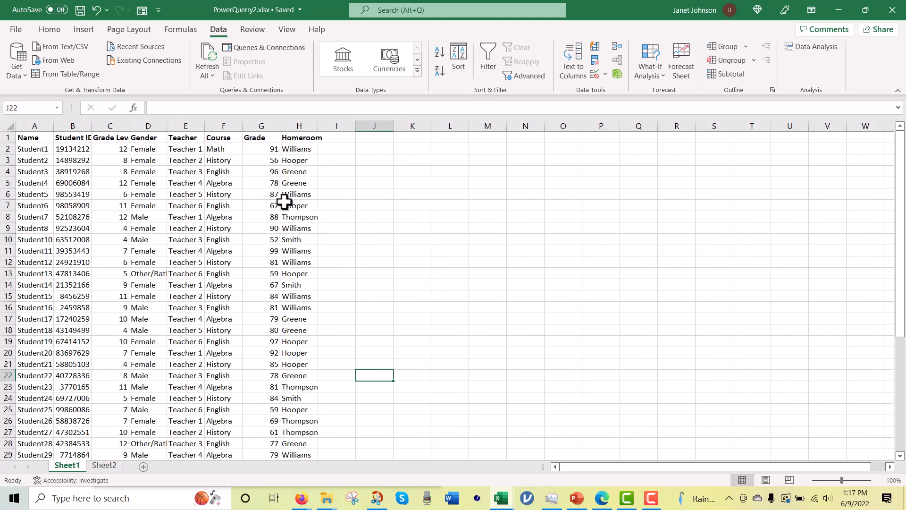
click(103, 465)
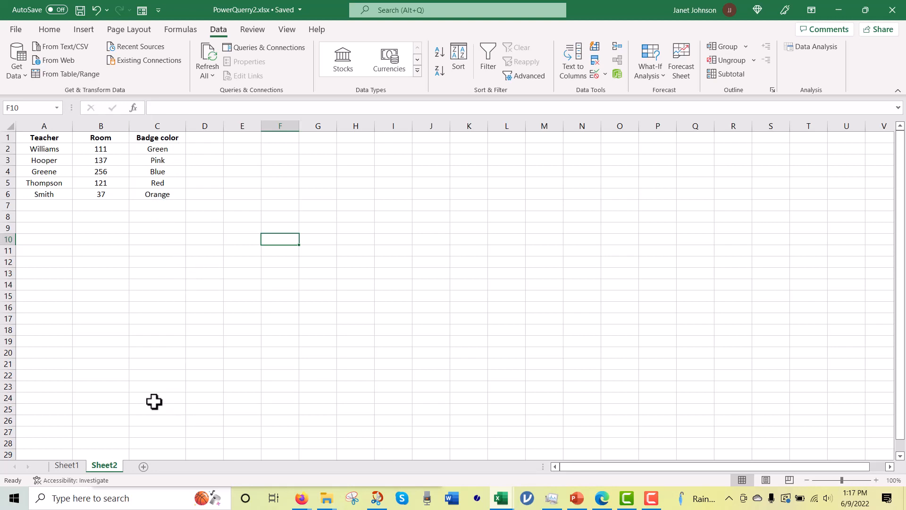
click(67, 466)
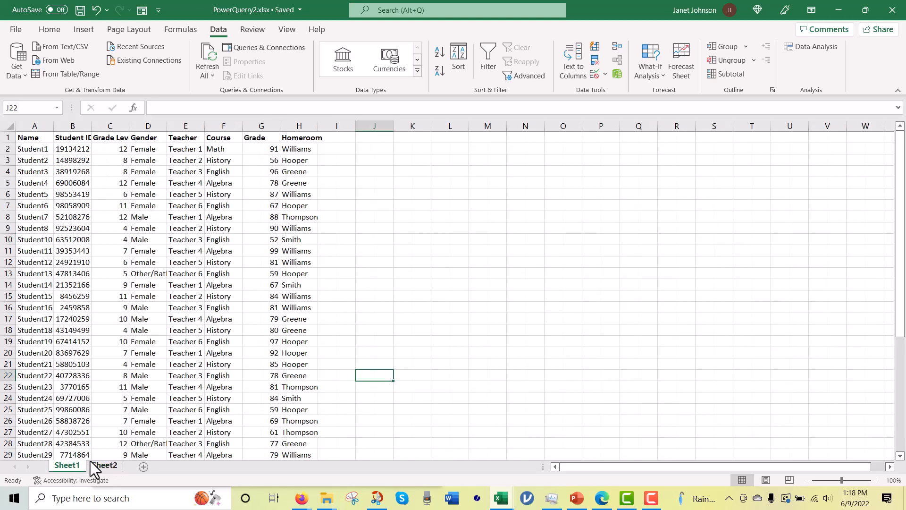
click(105, 465)
Step: Rename Sheet1 as Original Student Data
click(71, 465)
double_click(73, 464)
text(Ori)
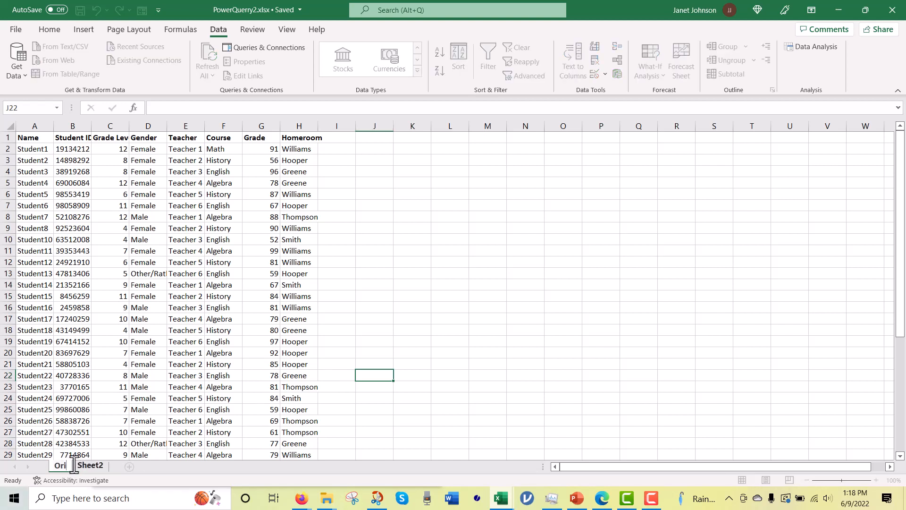
text(ginal Stu)
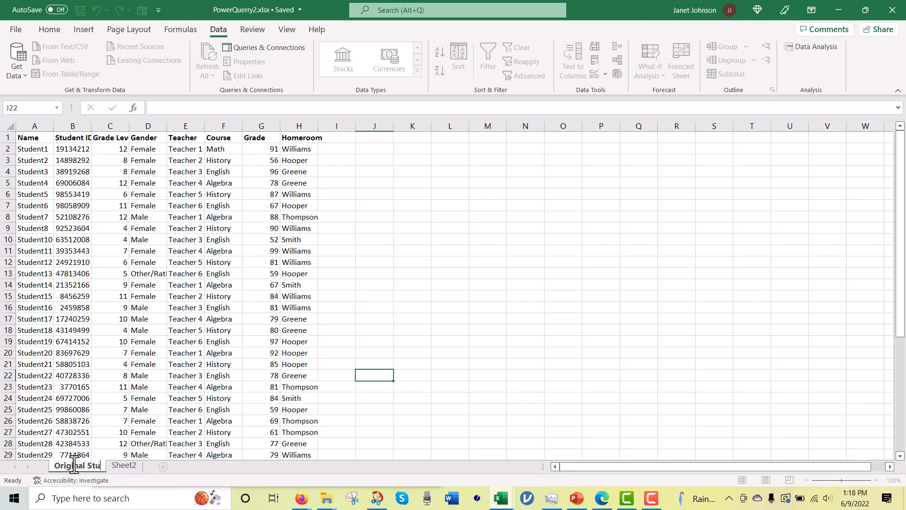
text(dent Data)
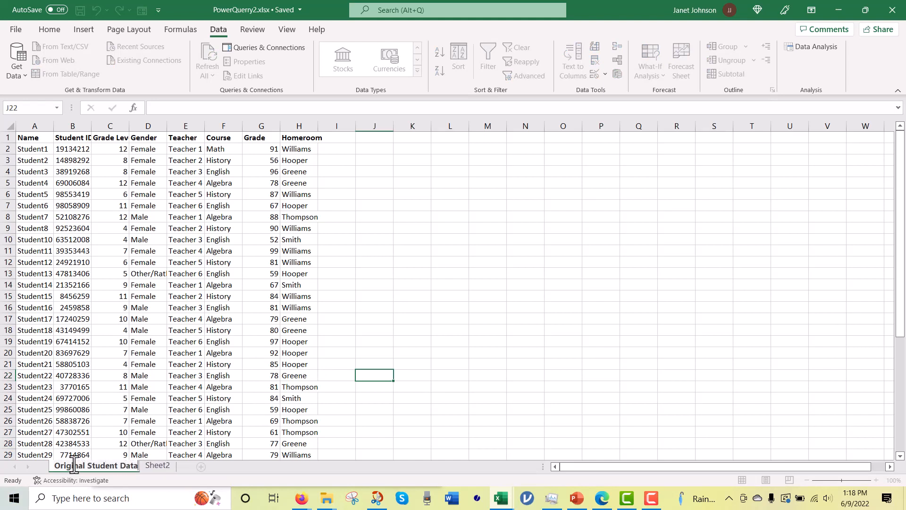
key(Return)
Step: Rename Sheet2 as Original Teacher Data
click(162, 469)
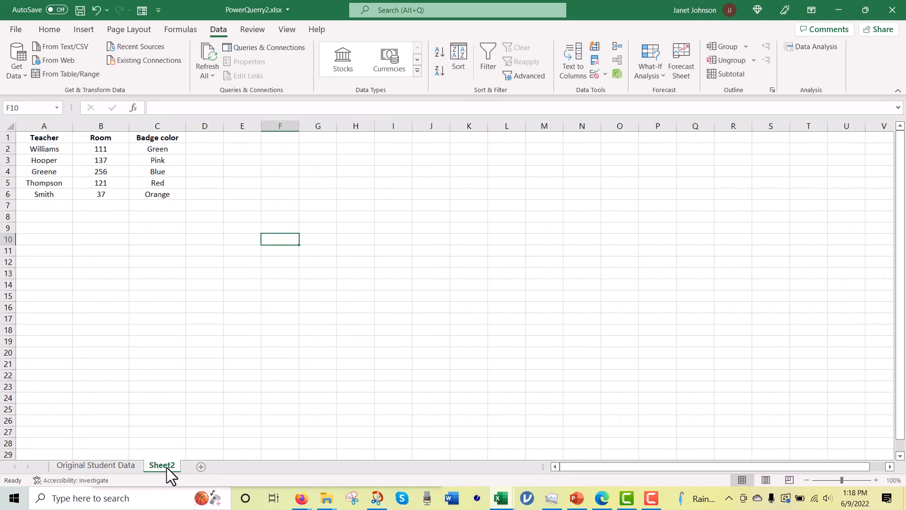
double_click(166, 467)
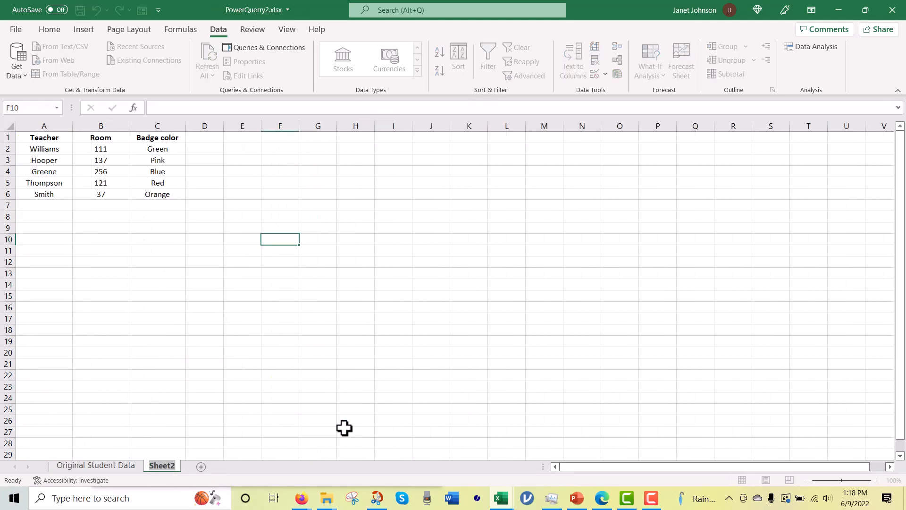
text(Original)
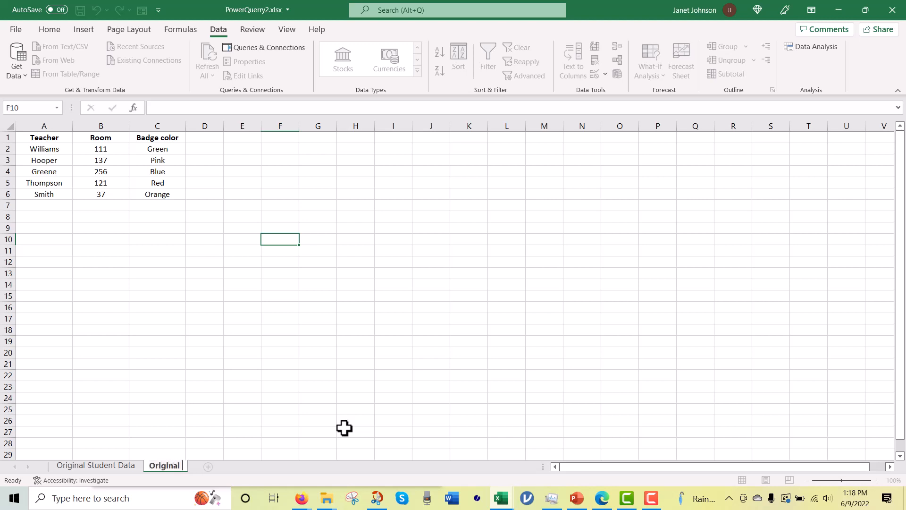
text( Teacher Data)
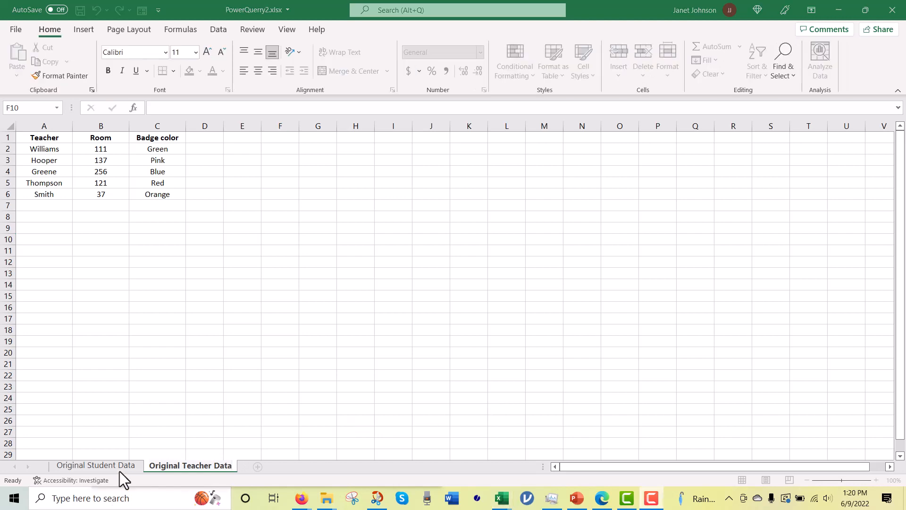
Step: Import the Original Student Data range A1:H45 into Power Query as a table with headers
click(80, 468)
click(80, 468)
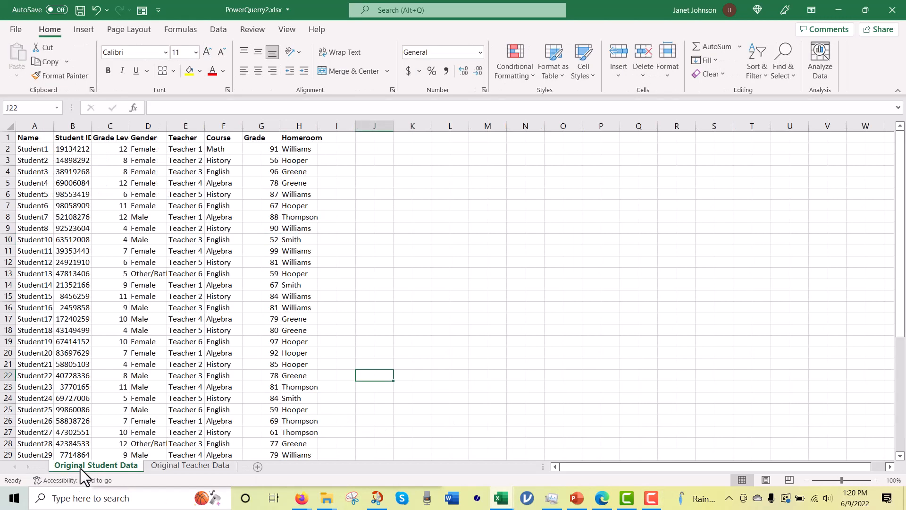
click(299, 175)
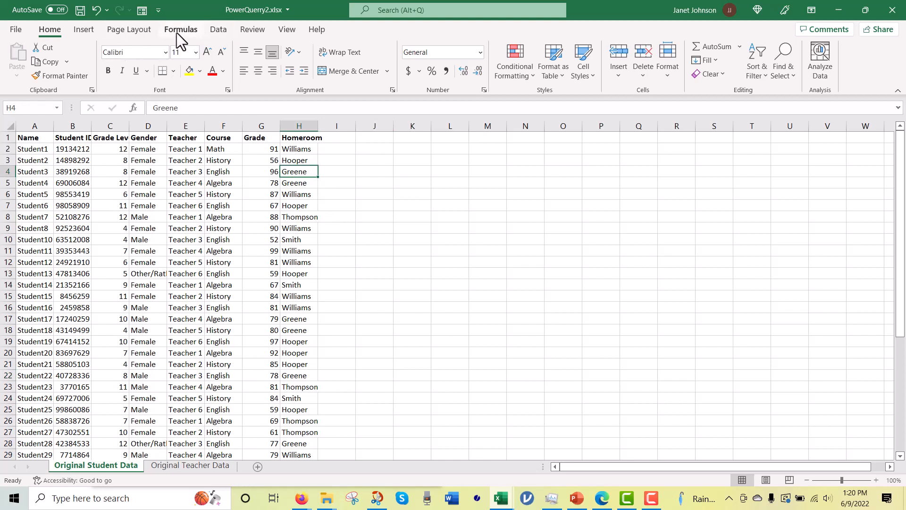
click(218, 30)
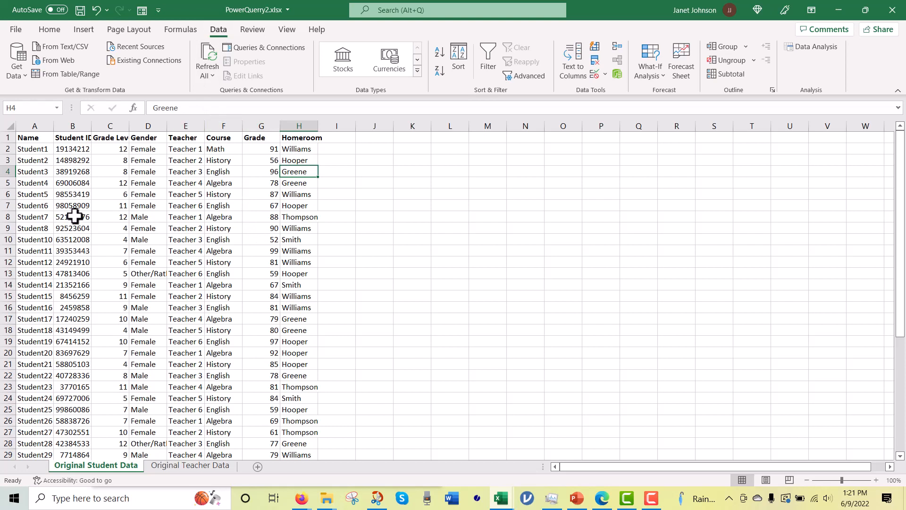
click(207, 206)
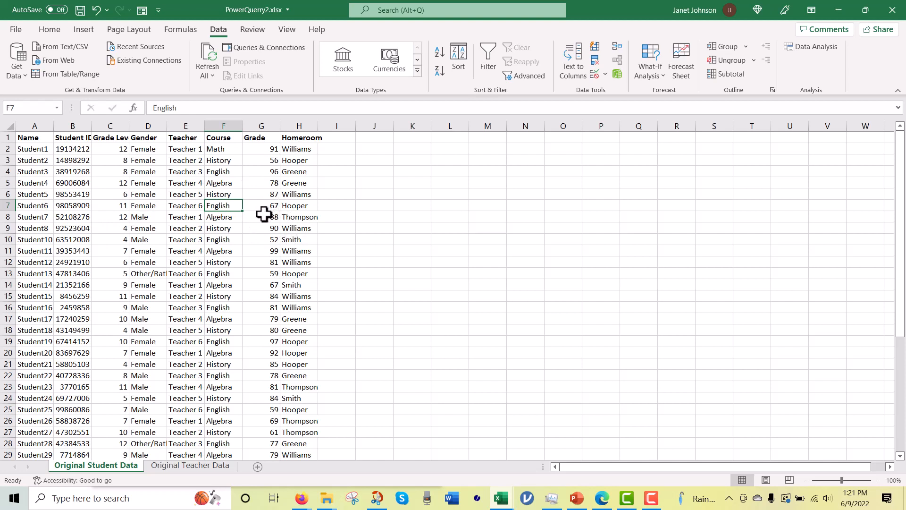
click(203, 231)
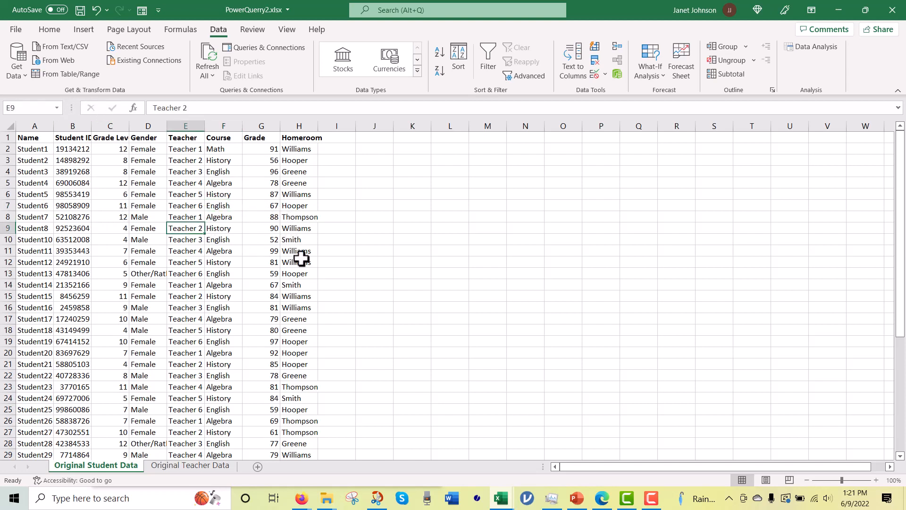
click(69, 78)
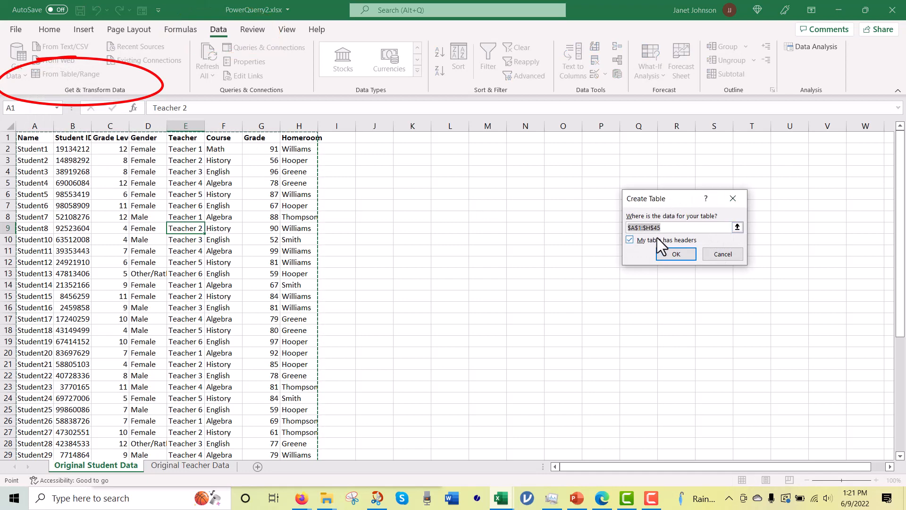
click(630, 239)
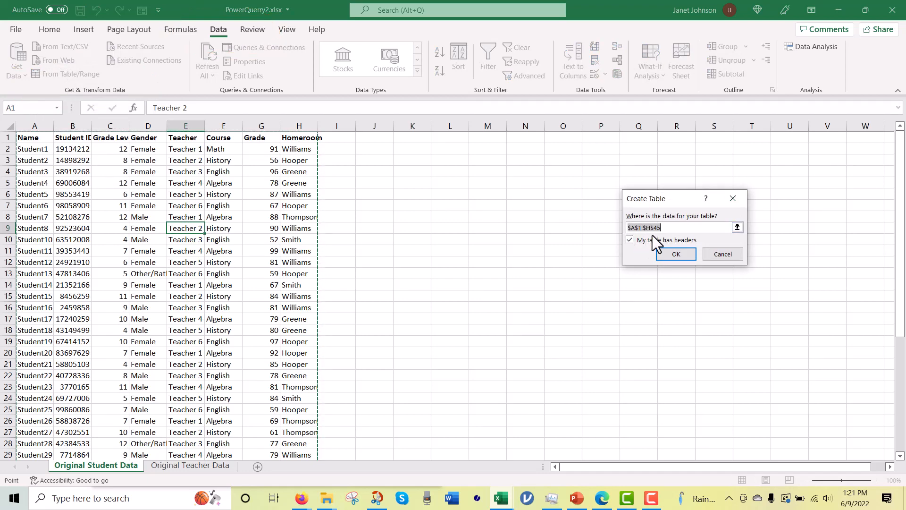
click(657, 253)
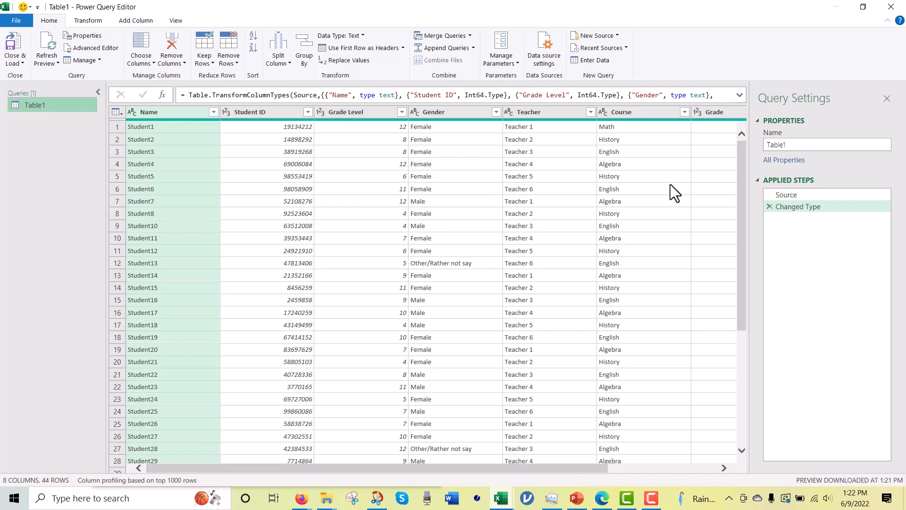
Step: Name the student query Student Data PQ
click(789, 144)
drag(789, 144, 760, 144)
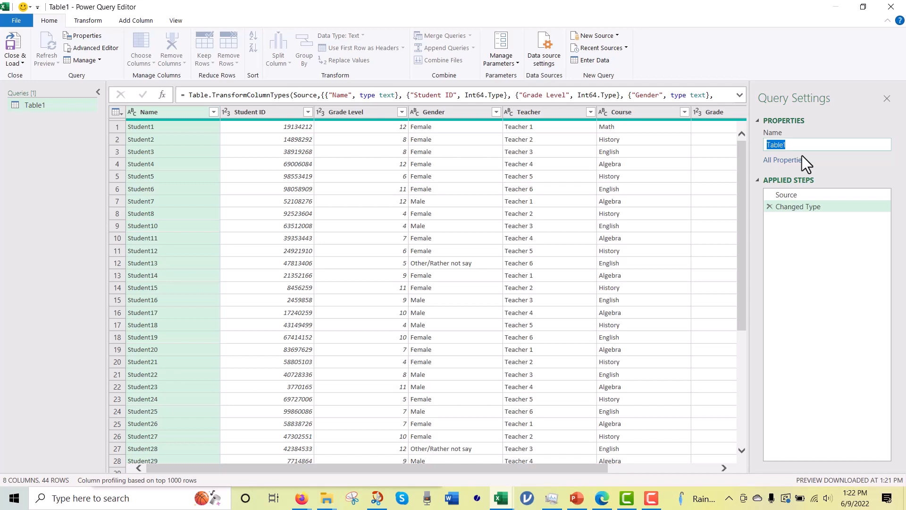
text(Student Data PQ)
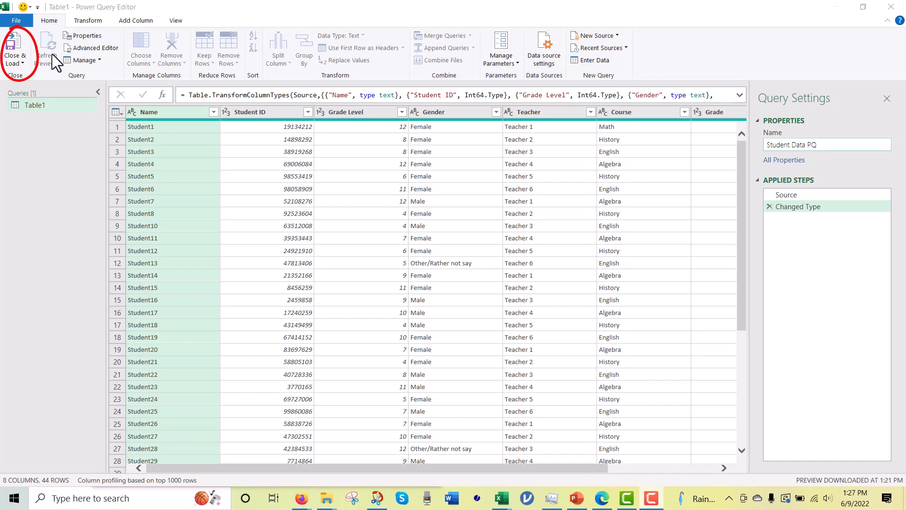
Step: Close and load the query to a new worksheet, and close the Queries & Connections pane
click(24, 63)
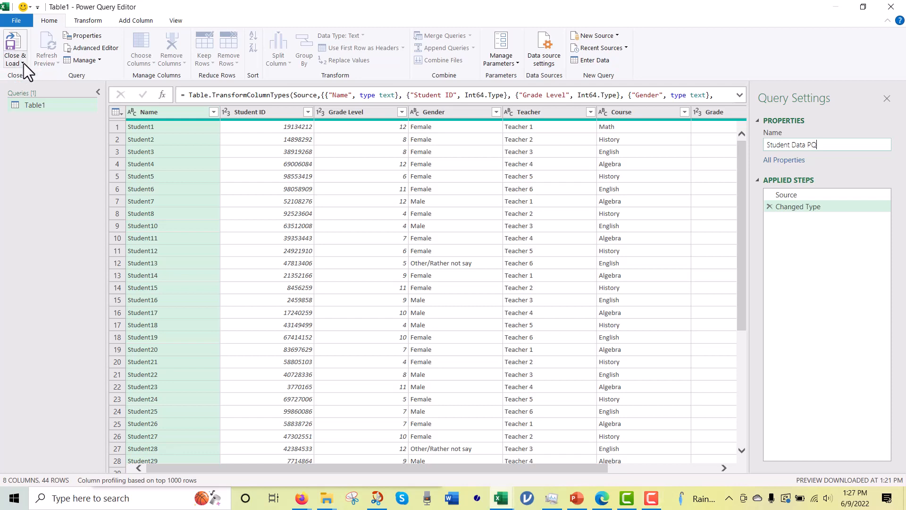
click(24, 63)
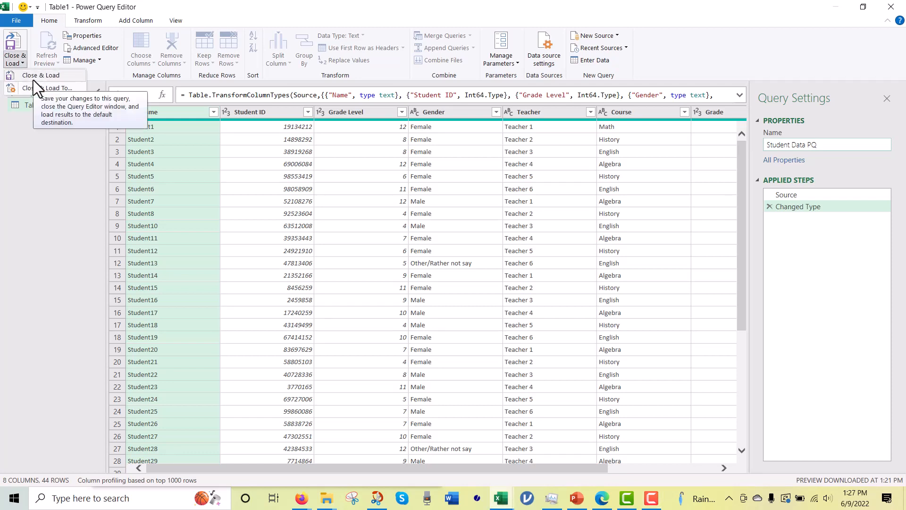
click(33, 78)
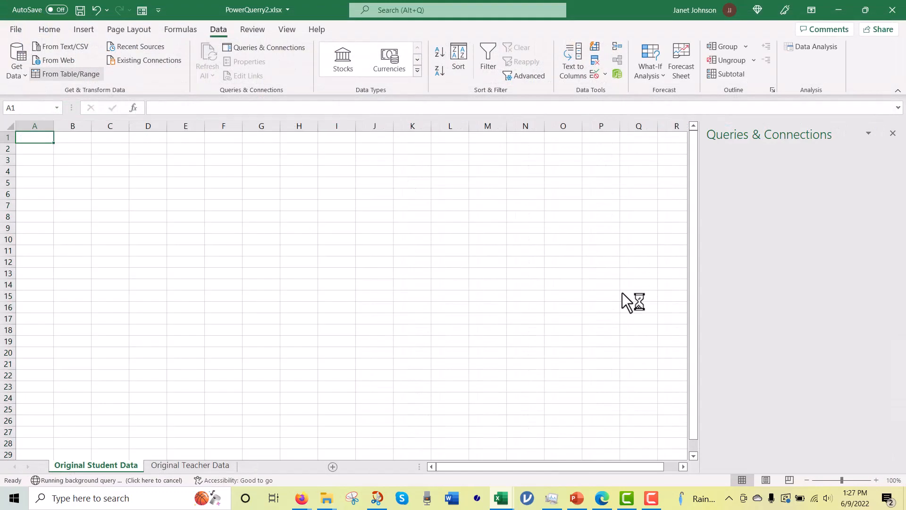
click(623, 293)
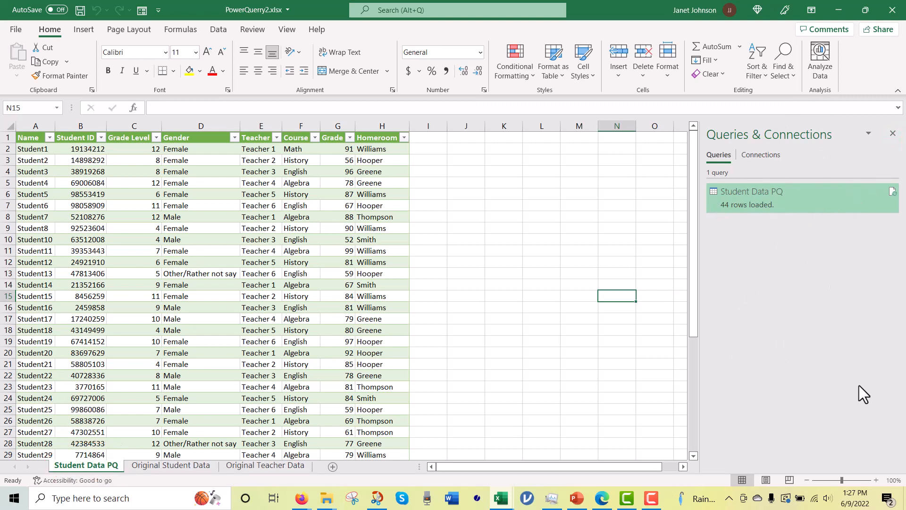
click(892, 135)
click(718, 309)
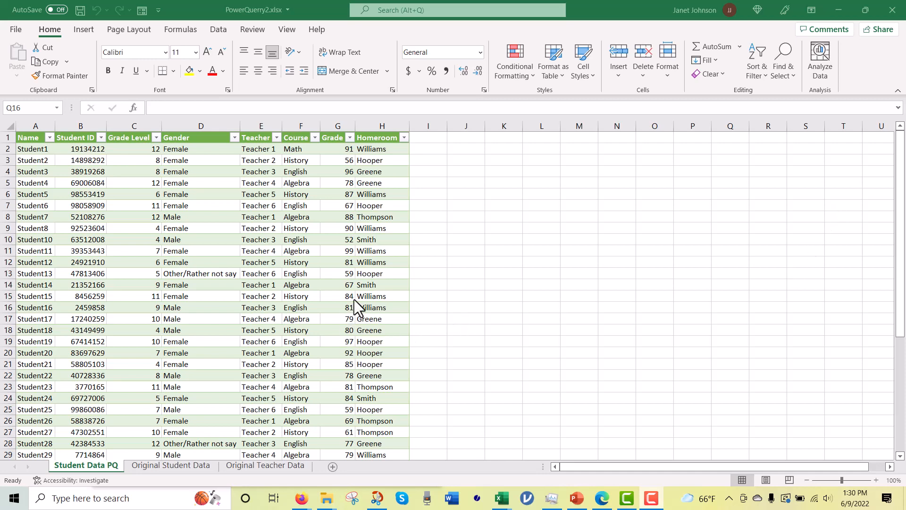
Step: On the Original Student Data sheet, change Student1's homeroom in H2 to the same teacher as Student2's
click(194, 465)
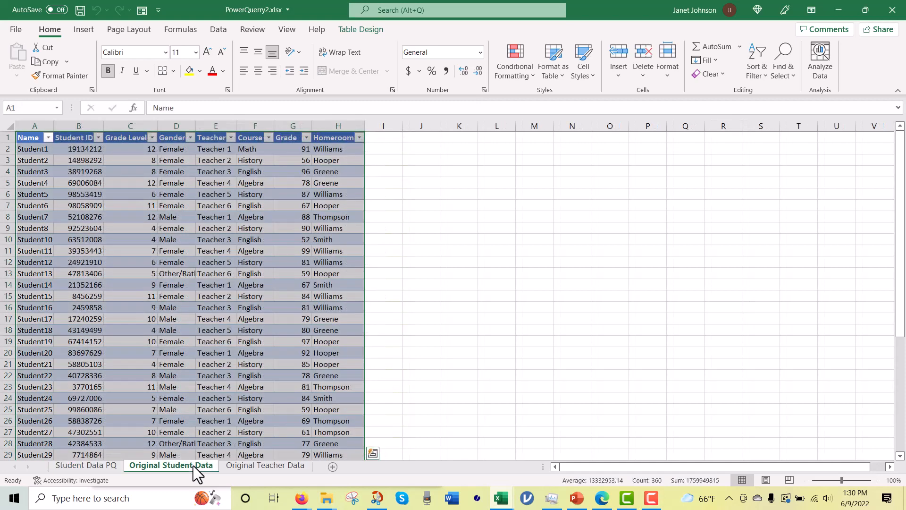
click(329, 149)
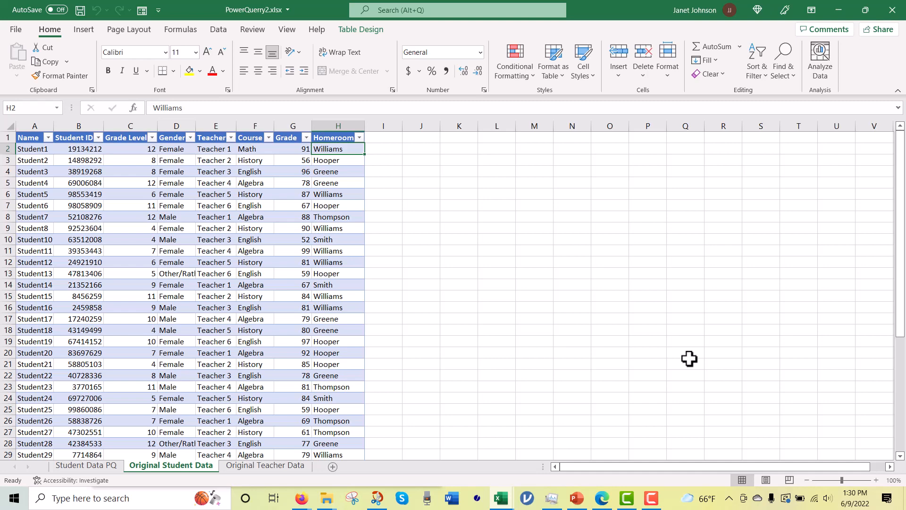
text(Hooper)
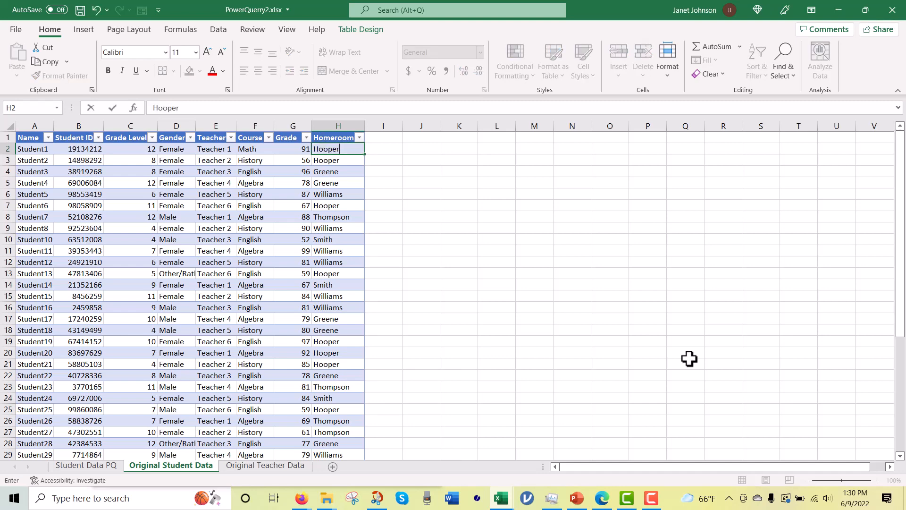
key(Return)
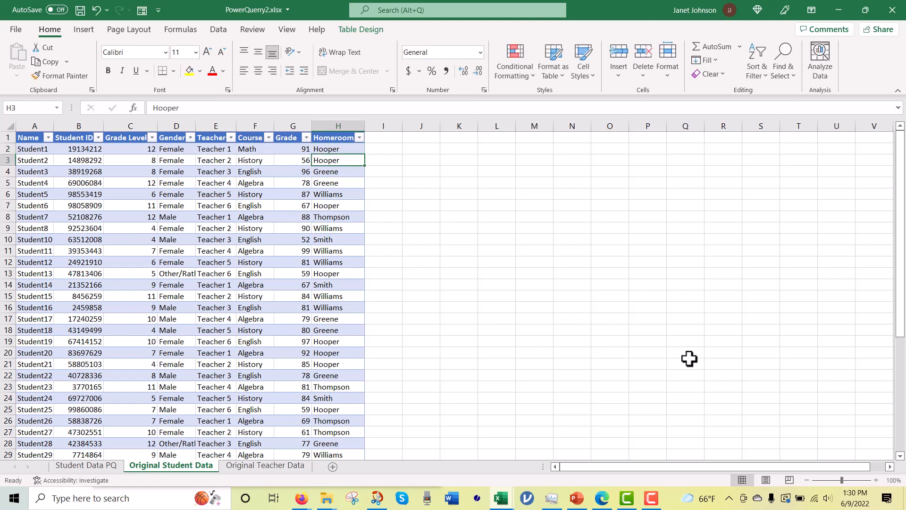
Step: Refresh all queries and compare the Homeroom column on Student Data PQ with the Original Student Data sheet
click(218, 29)
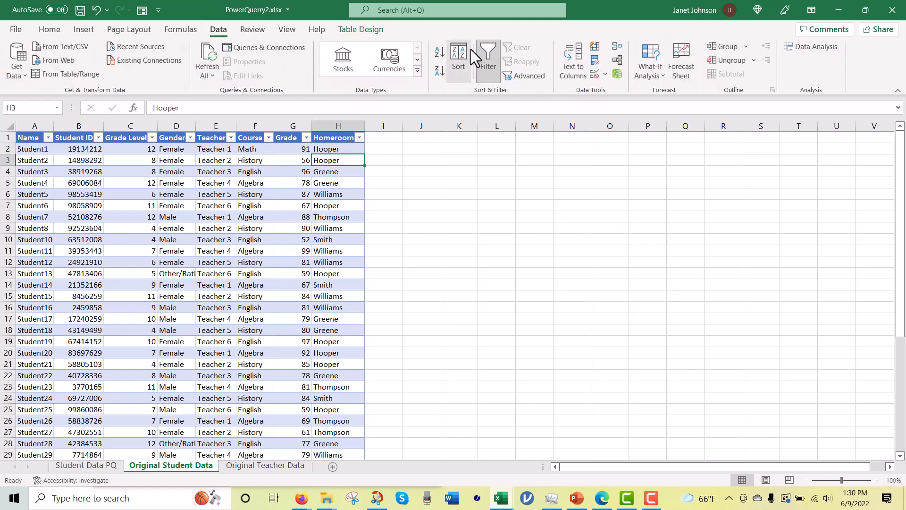
click(208, 59)
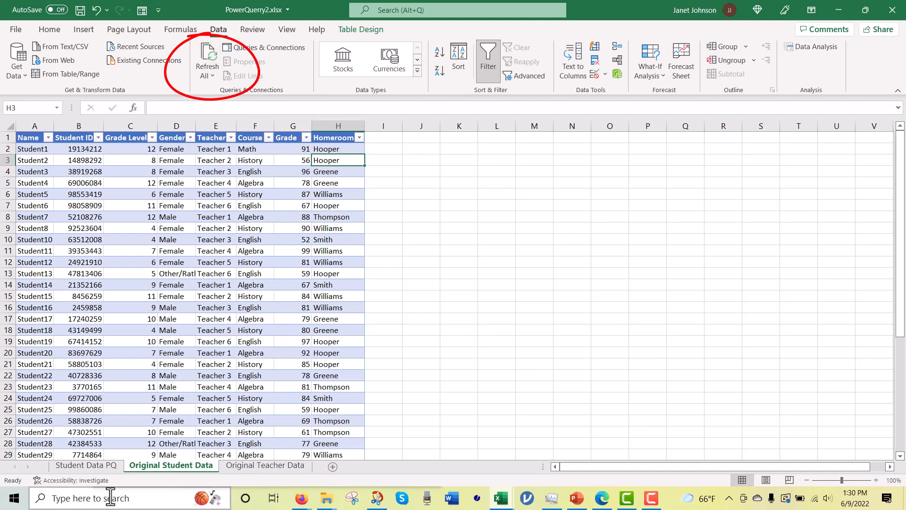
click(86, 465)
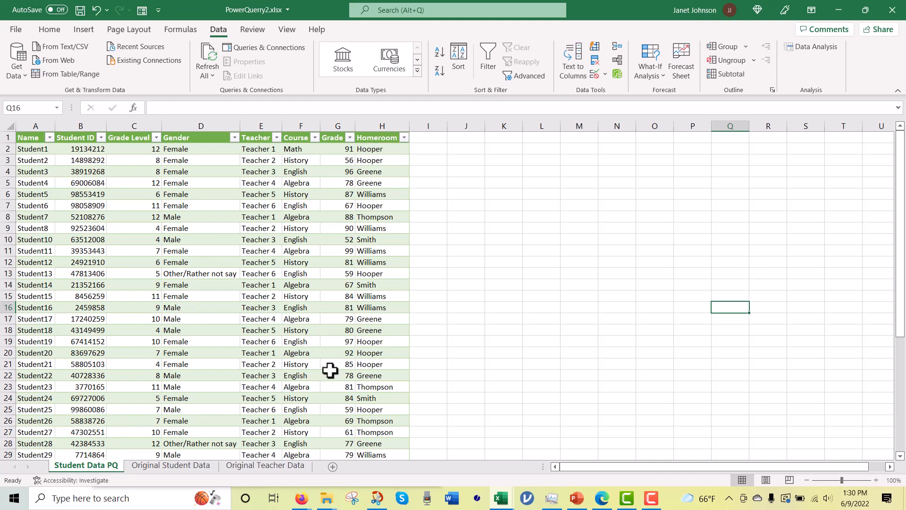
click(202, 466)
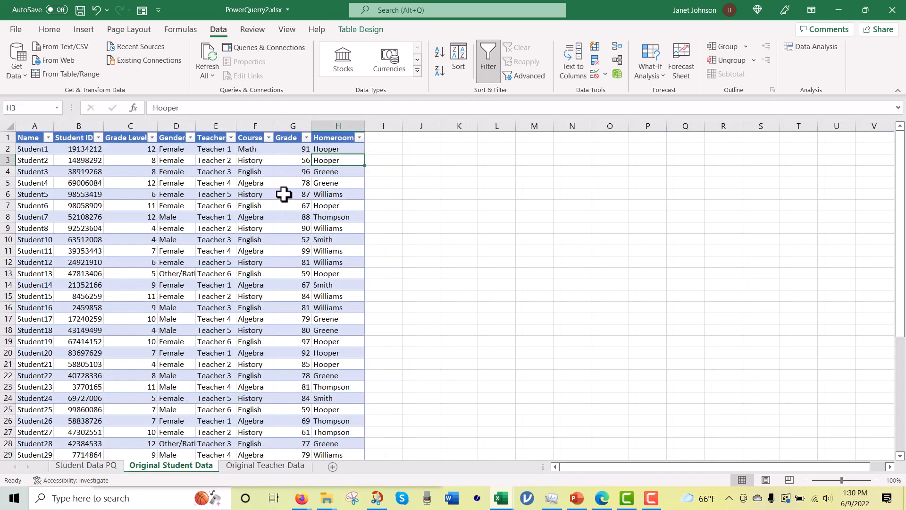
click(78, 466)
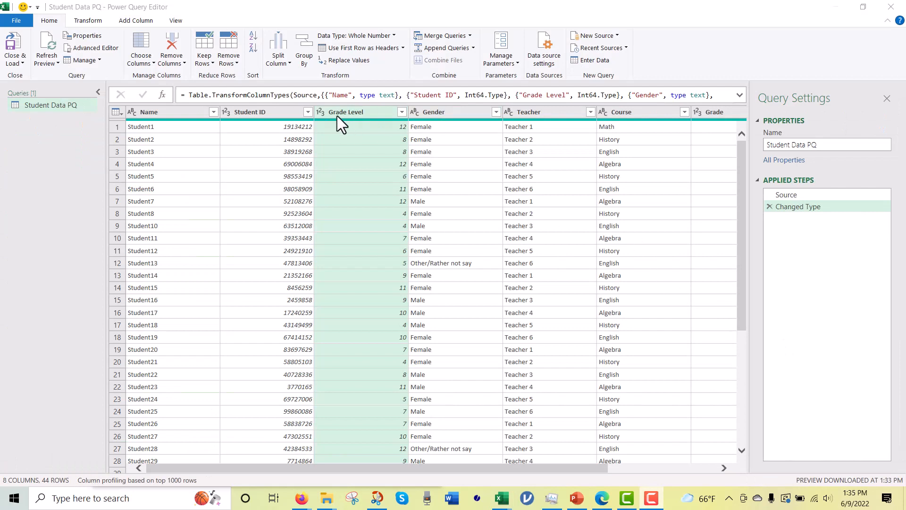
Step: Apply the Trim and Clean transformations to the Gender column of the Student Data PQ query
right_click(468, 114)
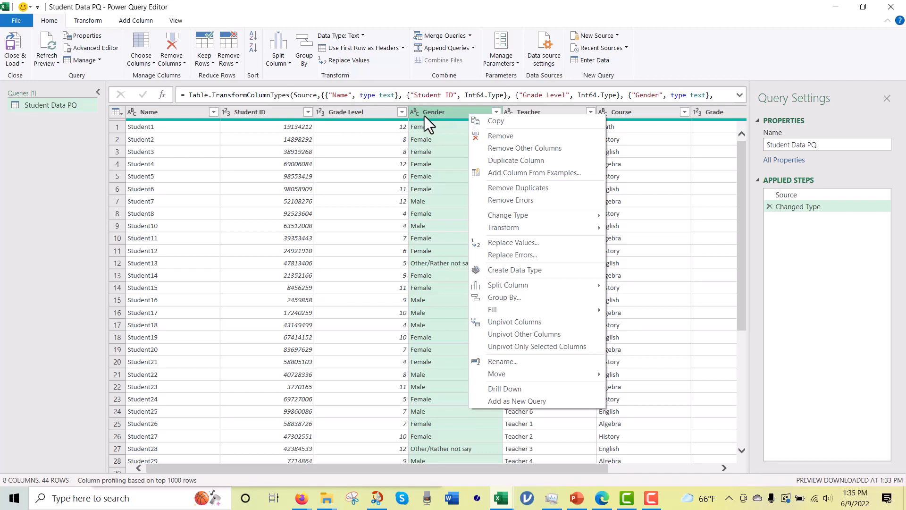
mouse_move(532, 227)
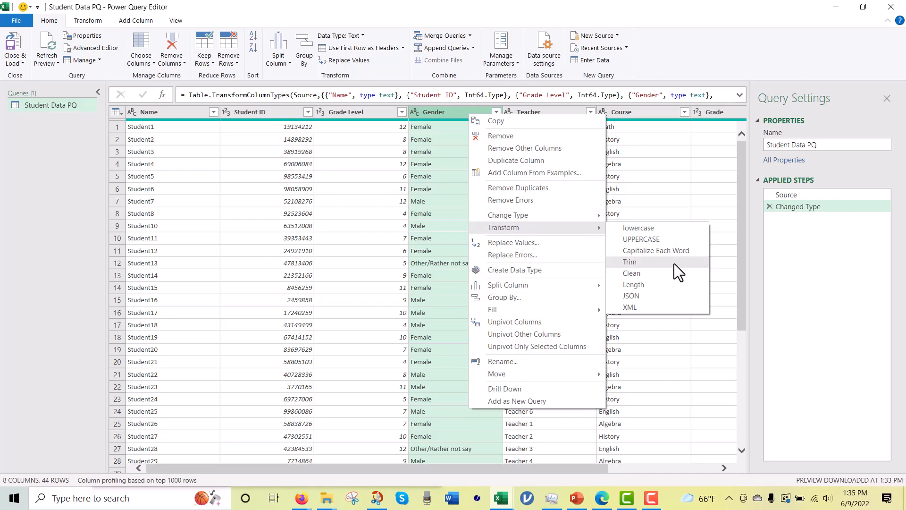
click(674, 264)
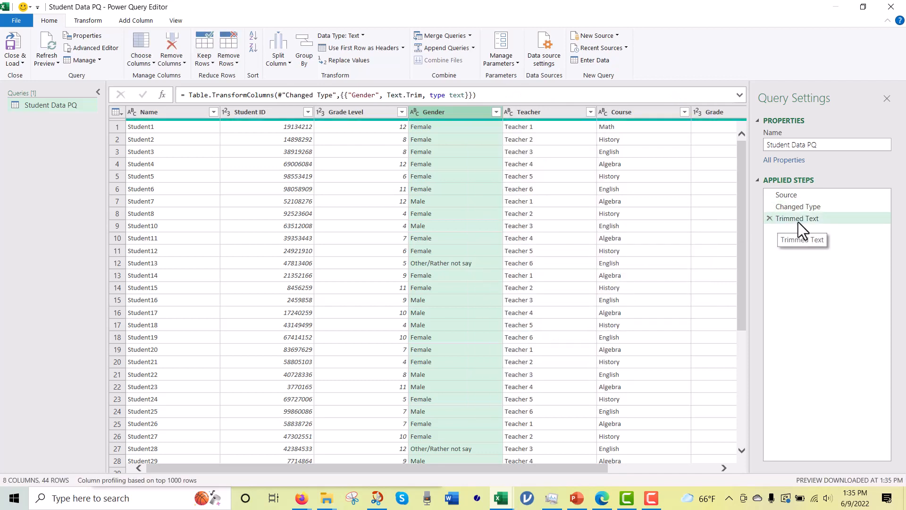
right_click(448, 114)
mouse_move(576, 232)
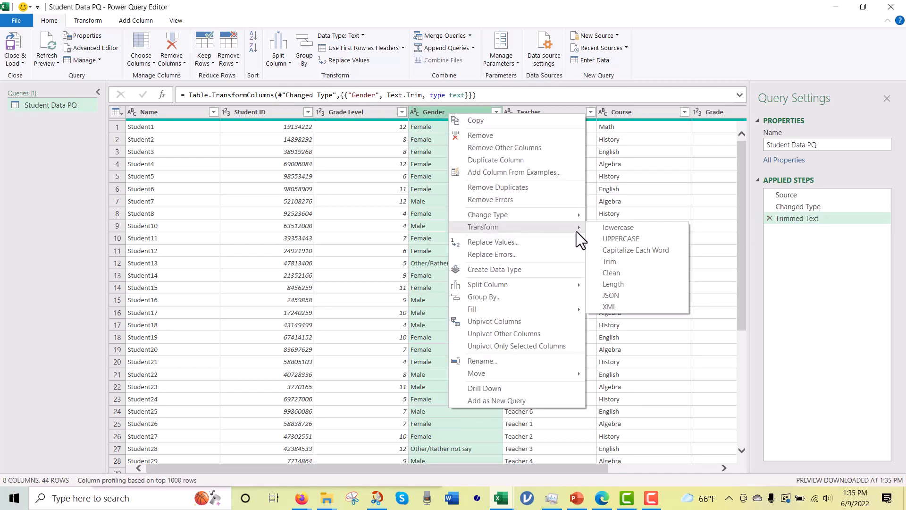
click(614, 273)
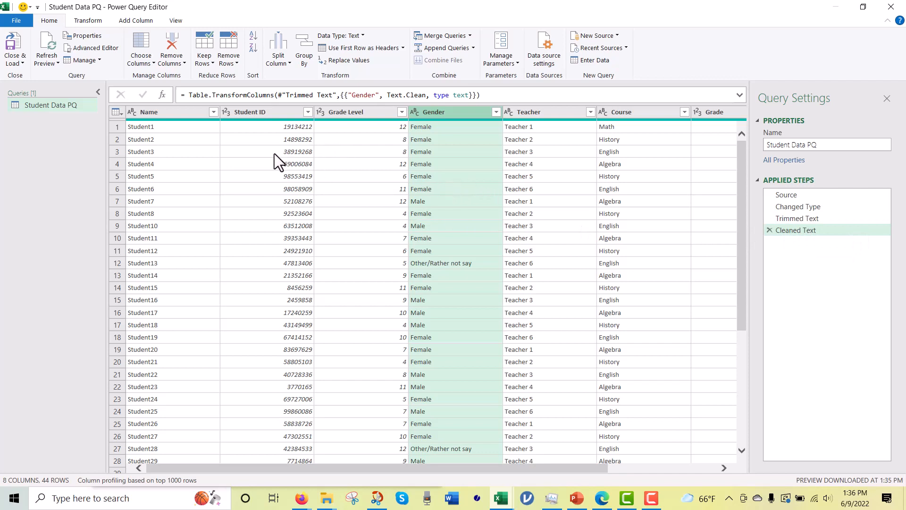
click(354, 150)
click(358, 112)
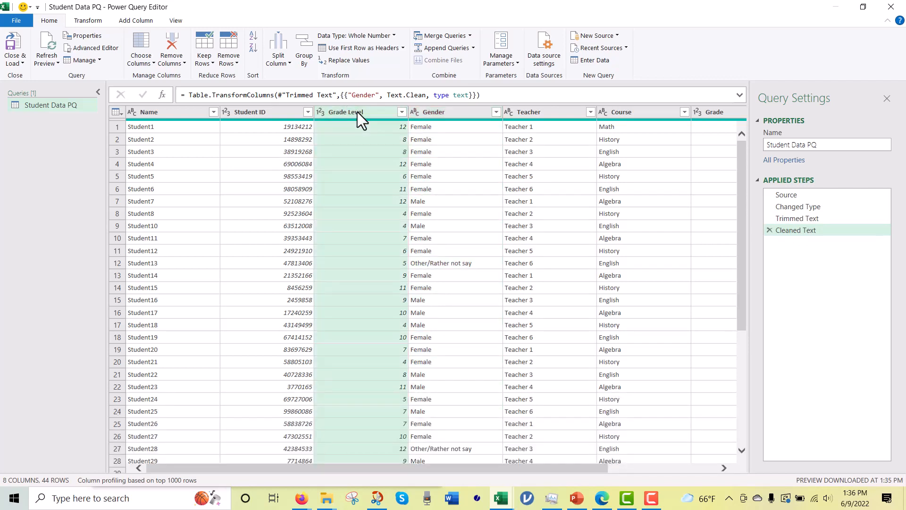
right_click(358, 111)
mouse_move(393, 225)
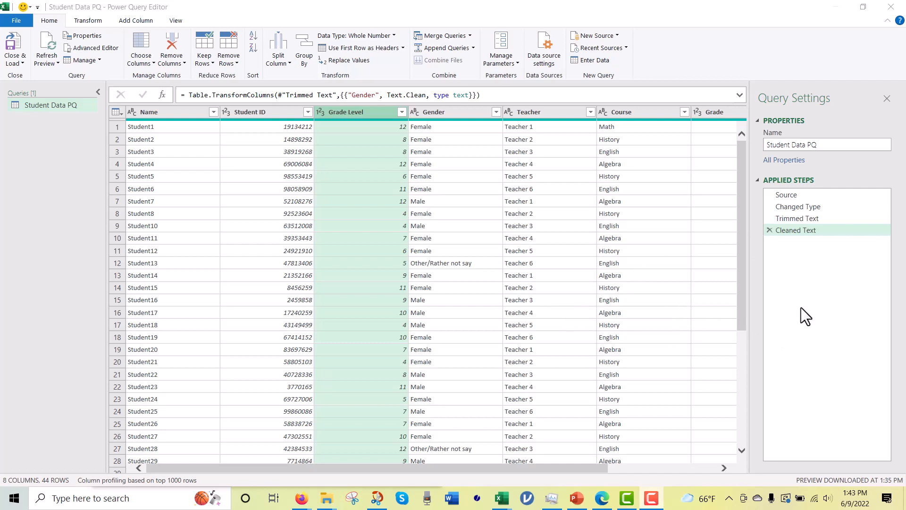
Step: Close the query editor and load the cleaned student query back into the workbook
click(22, 62)
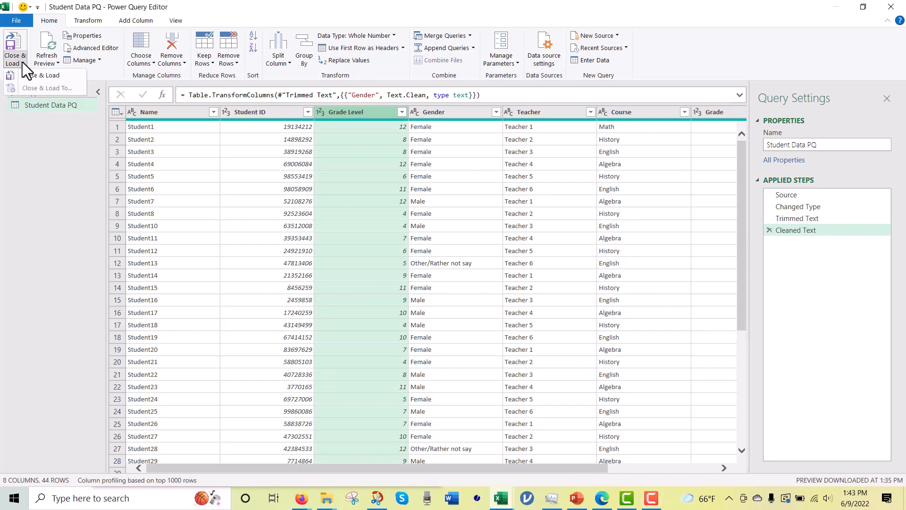
click(26, 76)
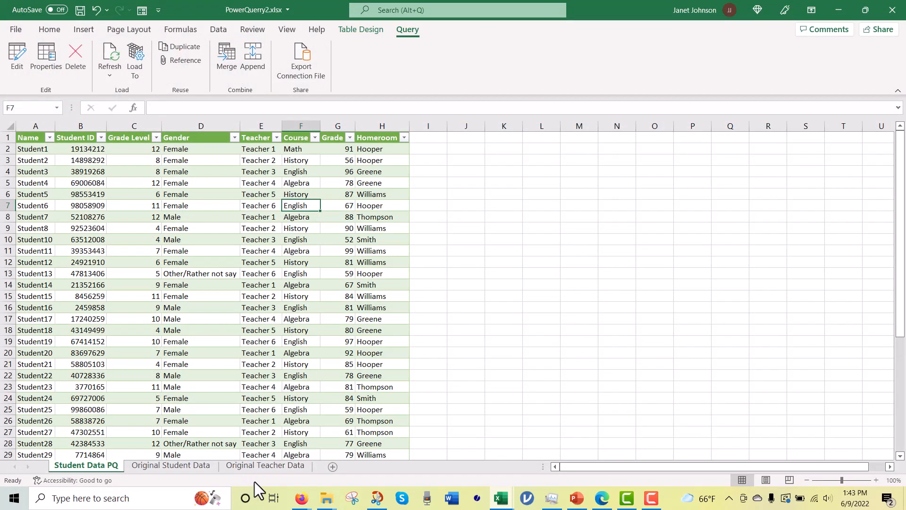
Step: Turn range A1:C6 on the Original Teacher Data sheet into a table with headers and load it into Power Query
click(272, 467)
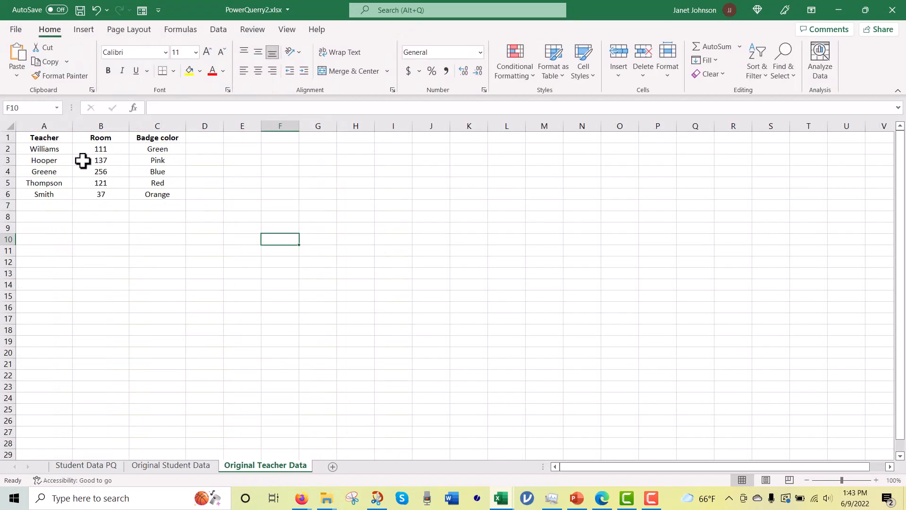
click(147, 160)
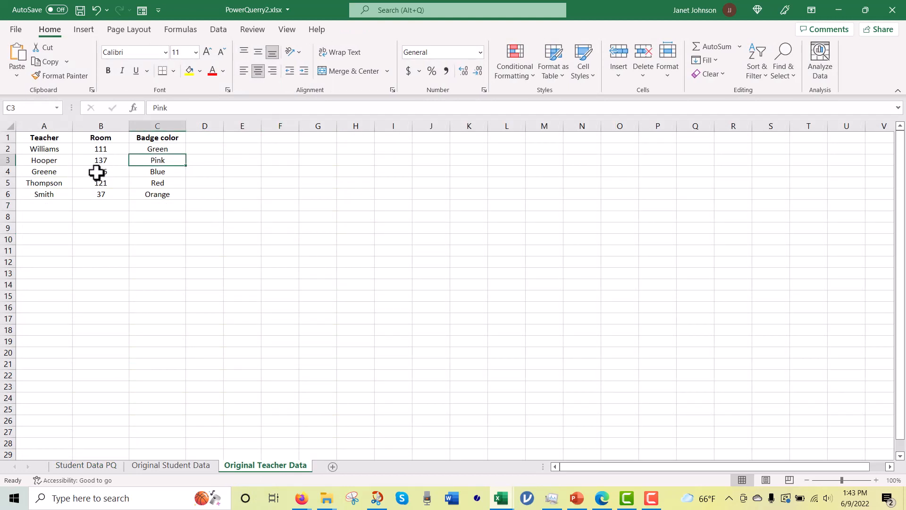
click(218, 30)
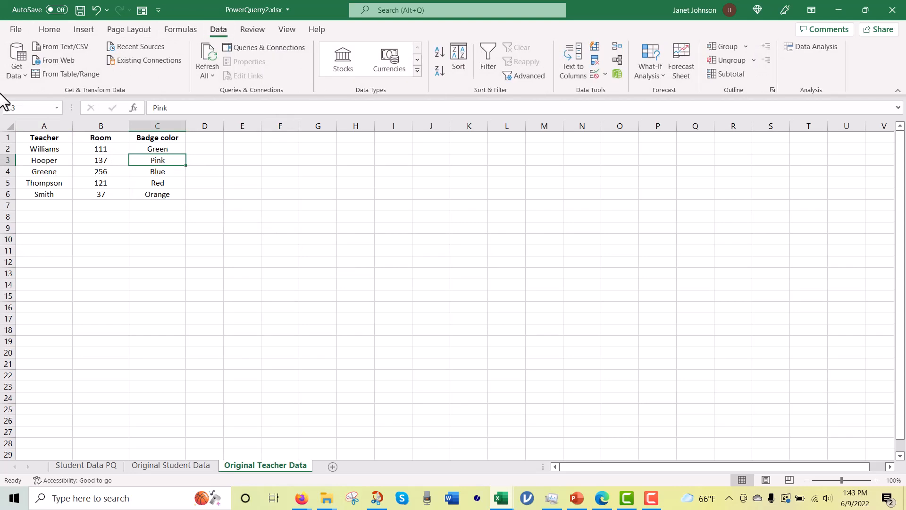
click(22, 73)
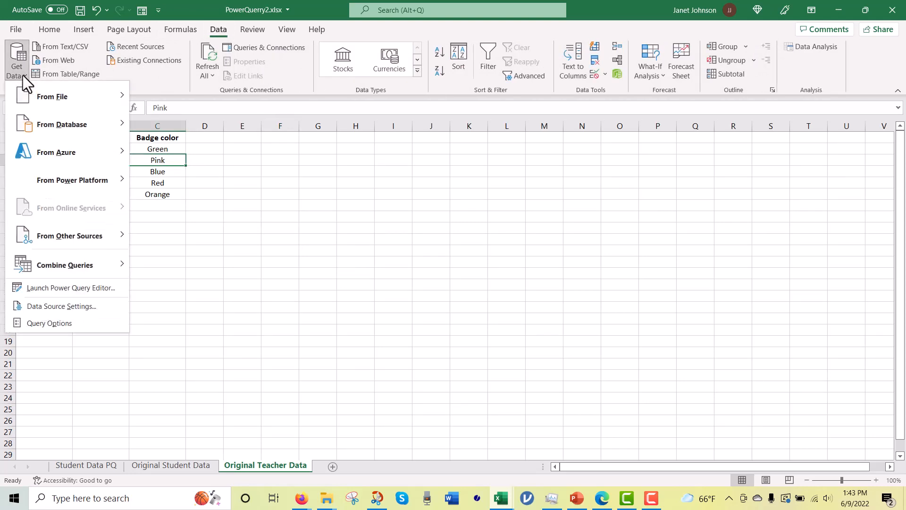
click(94, 75)
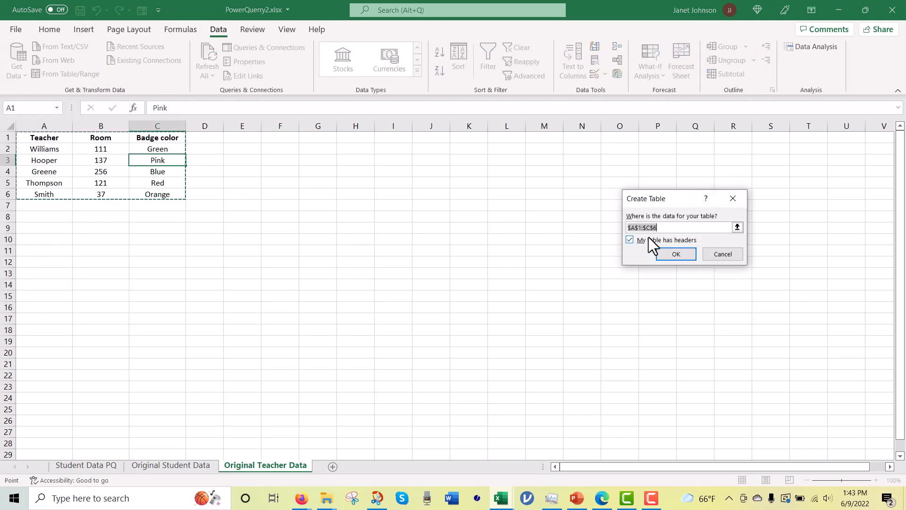
click(673, 253)
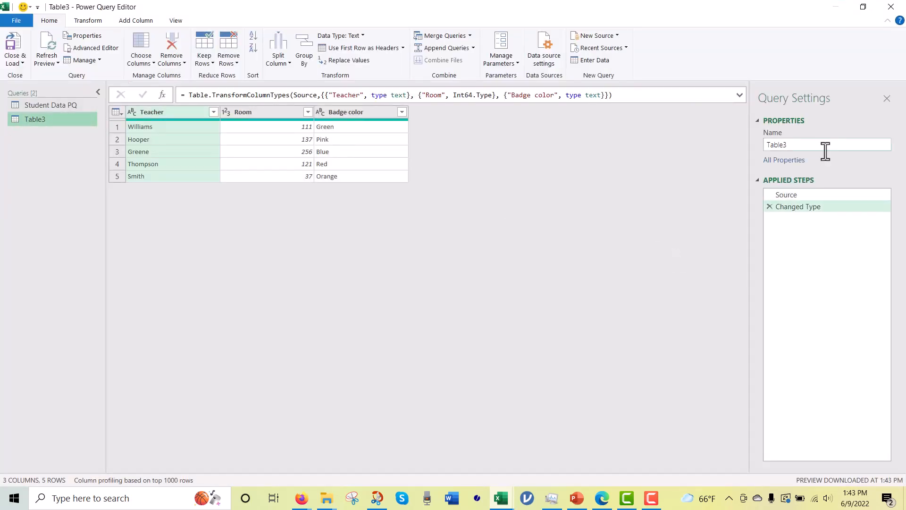
Step: Name the teacher query Teacher PQ, and close and load it to a new worksheet
click(799, 143)
drag(800, 143, 765, 143)
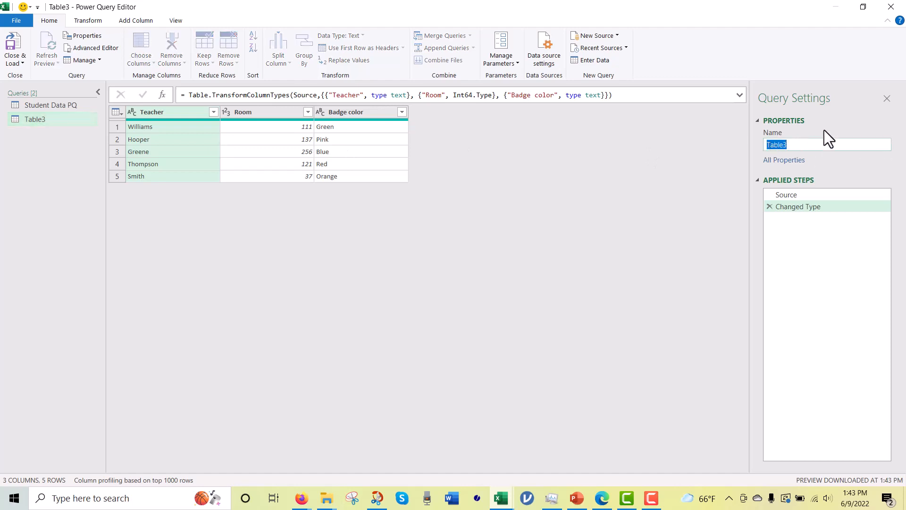
text(acher PQ)
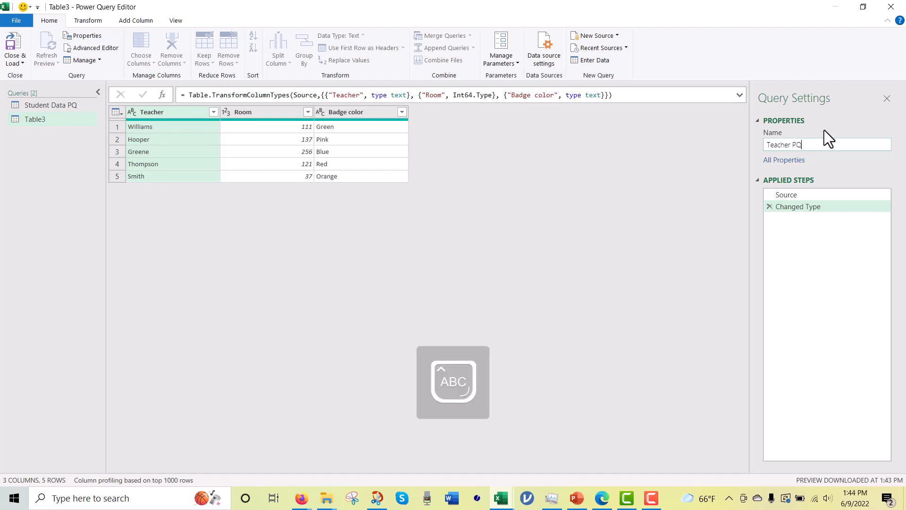
key(Return)
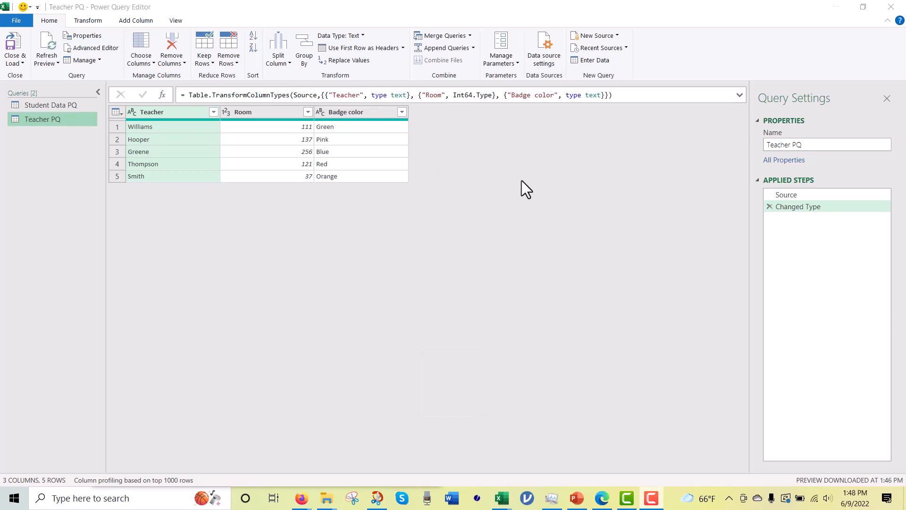
click(21, 63)
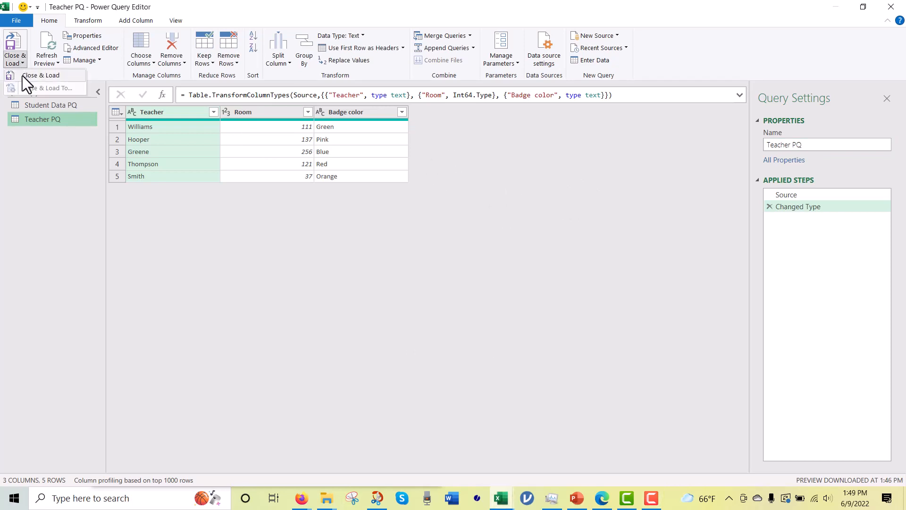
click(21, 75)
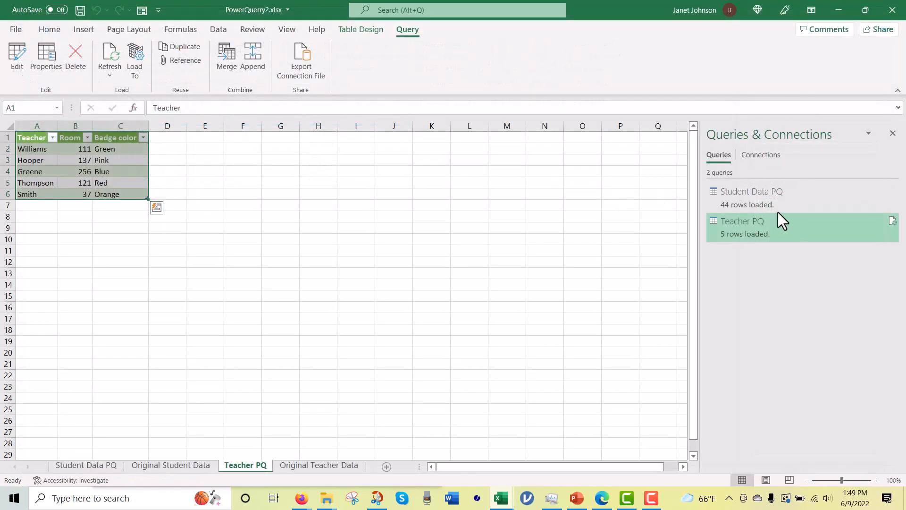
Step: Go to the Student Data PQ table and open its query for editing in the Power Query Editor
click(751, 191)
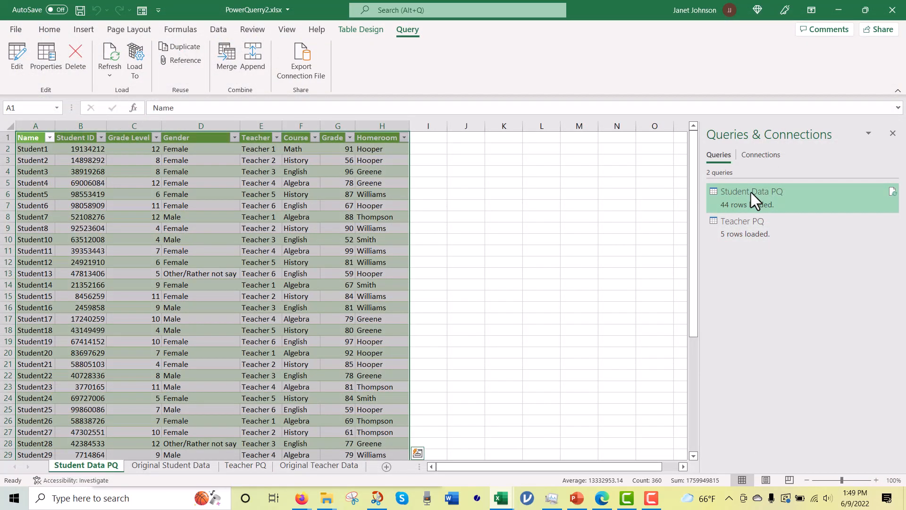
click(429, 141)
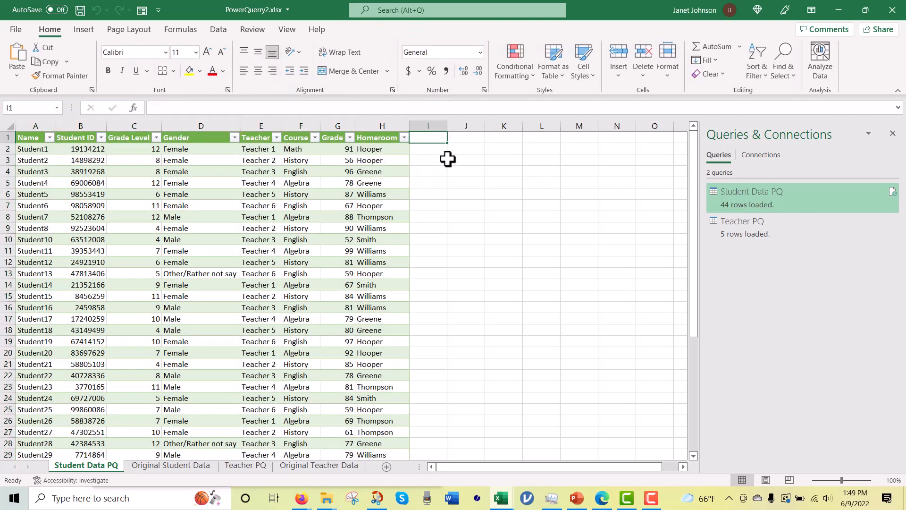
click(466, 138)
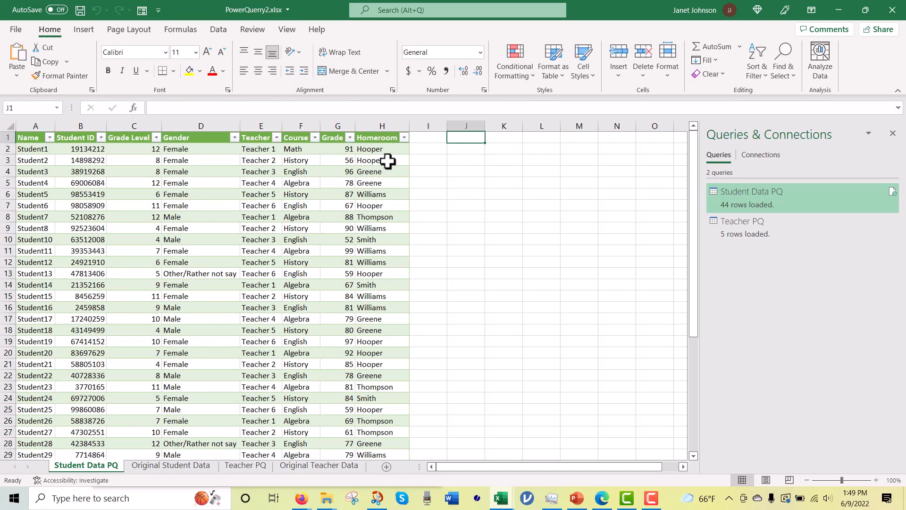
click(428, 138)
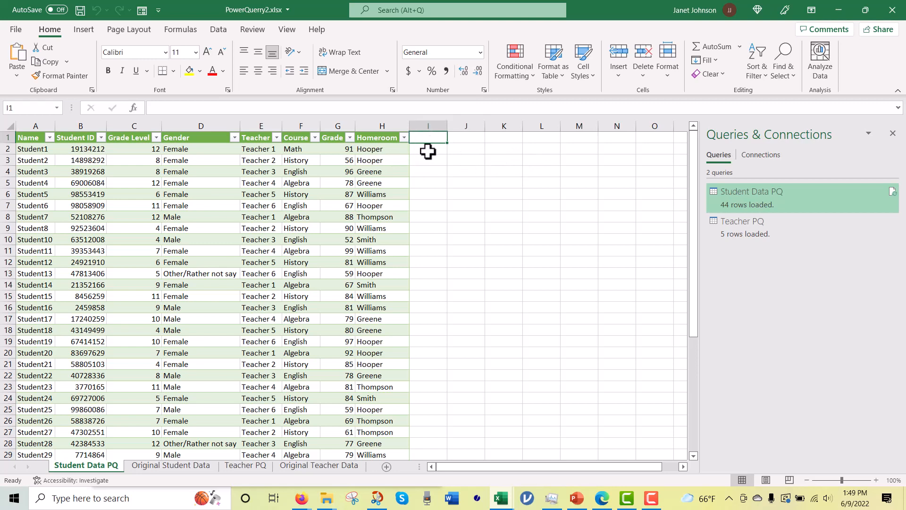
click(428, 151)
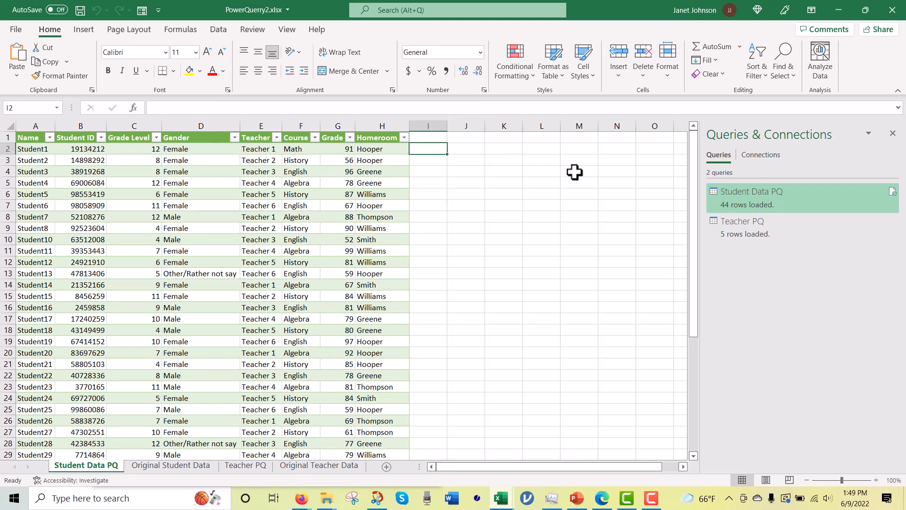
click(322, 206)
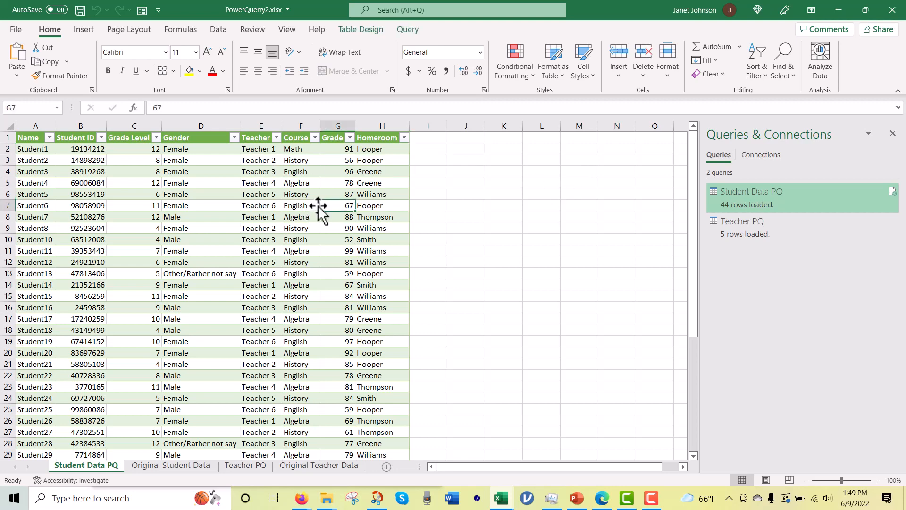
click(408, 32)
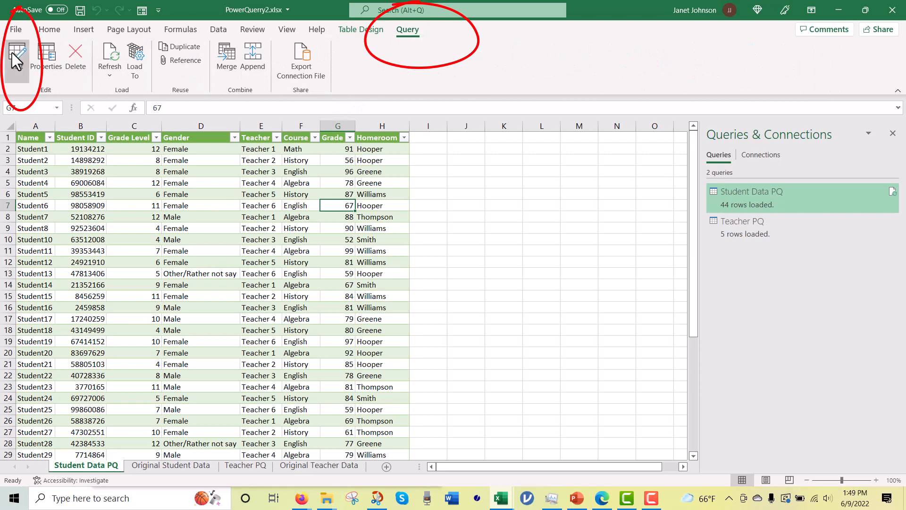
click(17, 59)
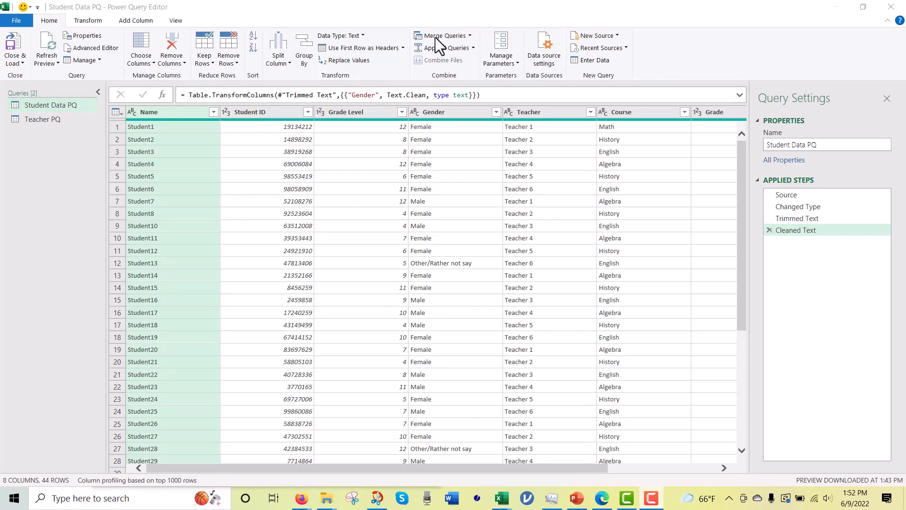
Step: Merge Teacher PQ into Student Data PQ with a Left Outer join, matching the Homeroom column to the Teacher column
click(470, 35)
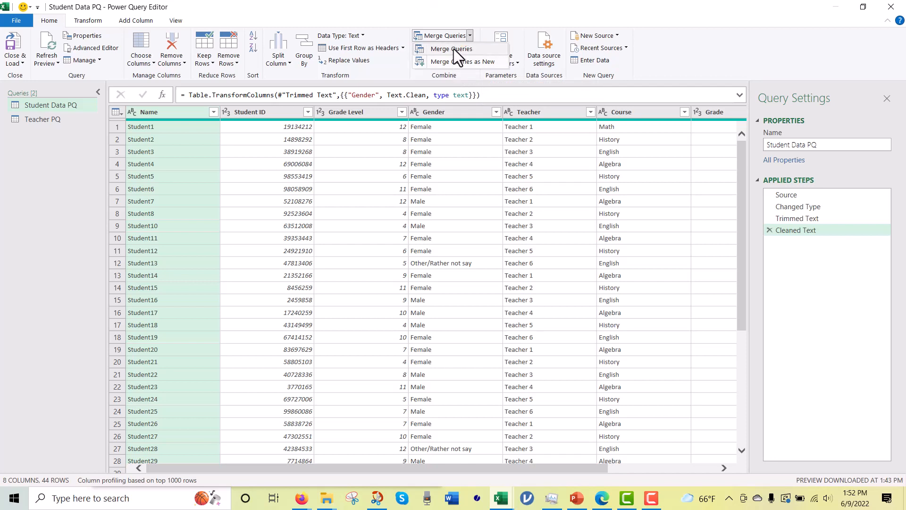
click(454, 49)
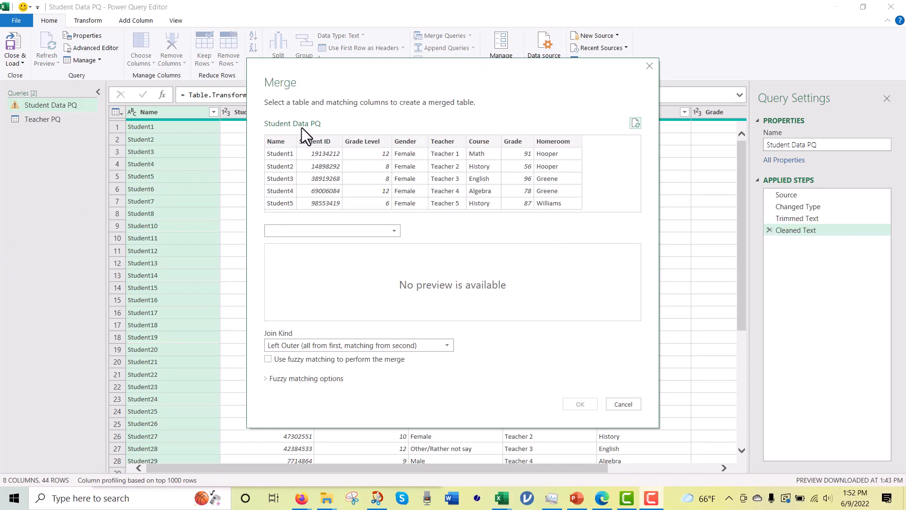
click(394, 232)
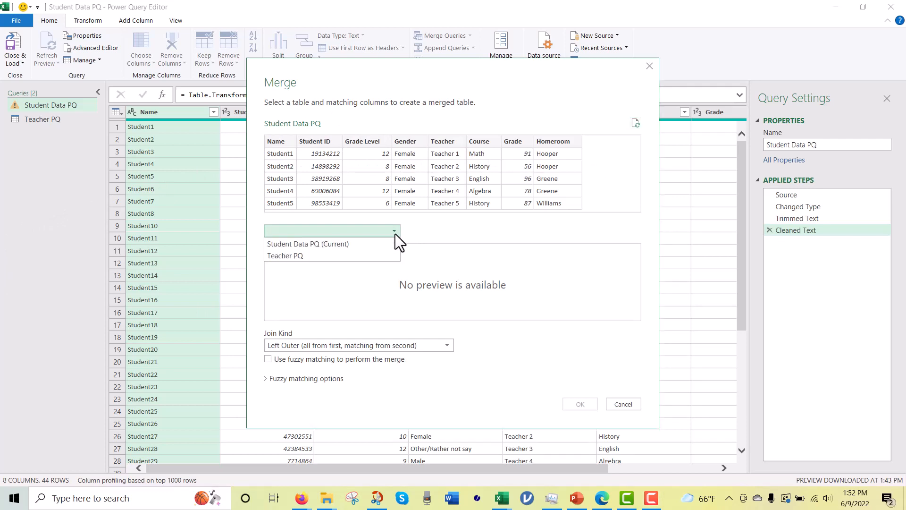
click(378, 256)
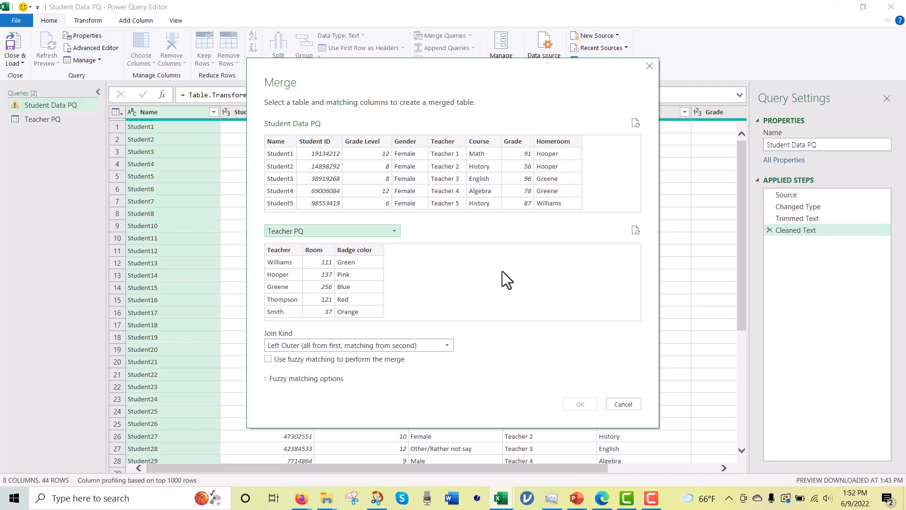
click(548, 140)
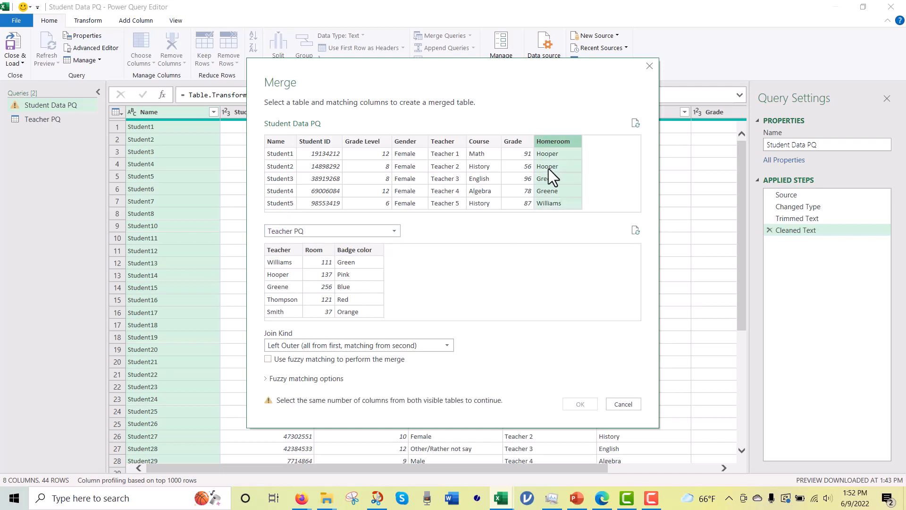
click(278, 251)
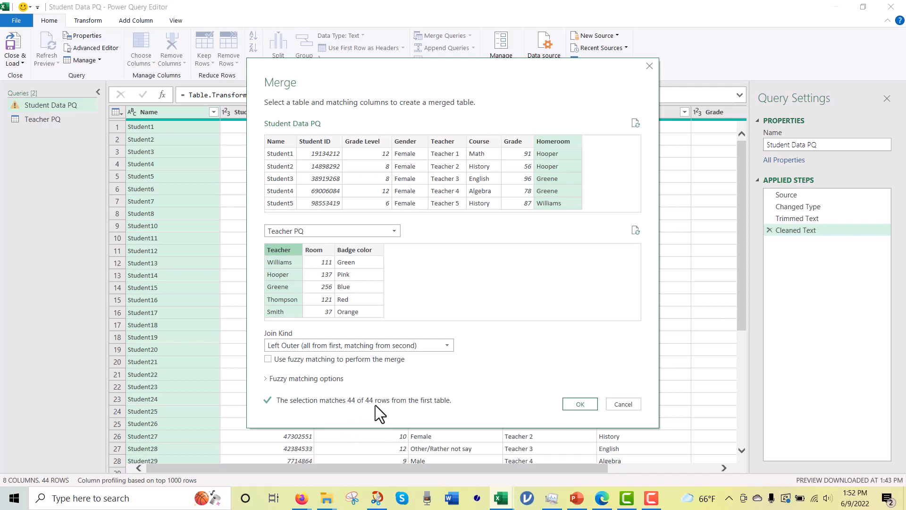
click(583, 404)
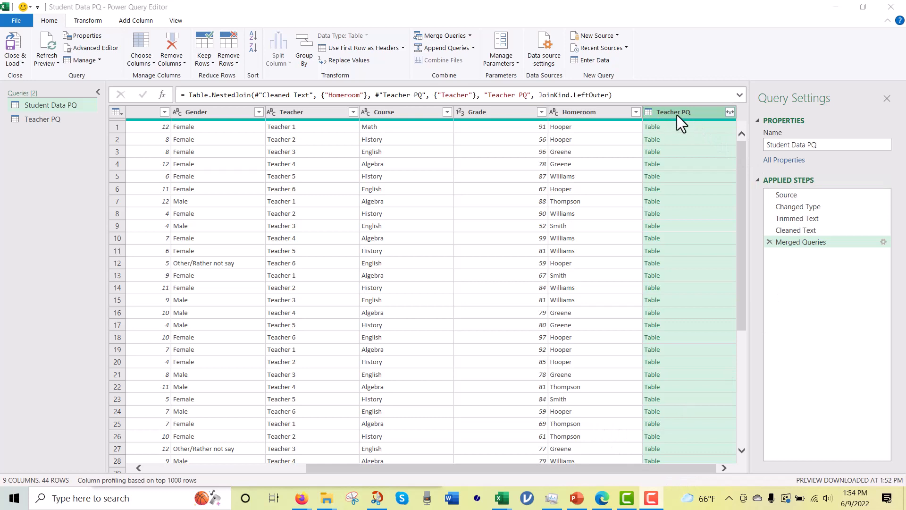
Step: Expand the merged Teacher PQ column to include only Room and Badge color, leaving out Teacher
click(730, 112)
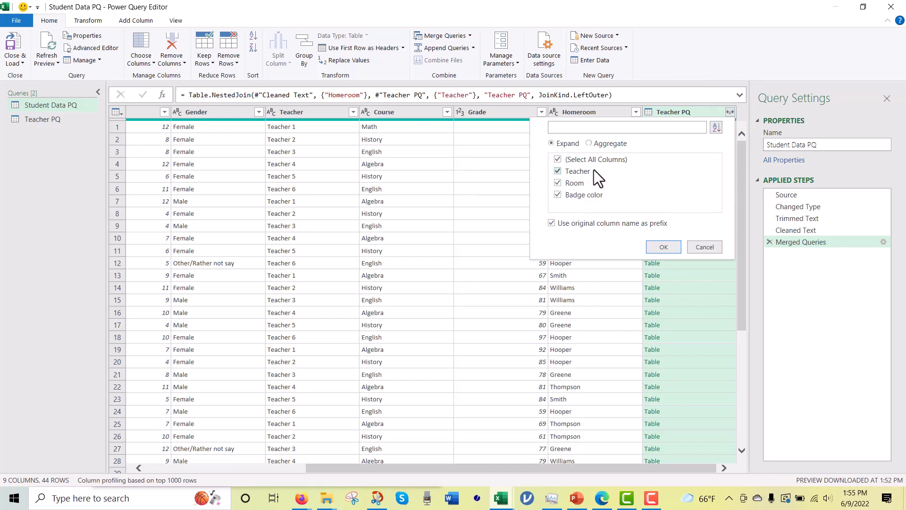
click(557, 172)
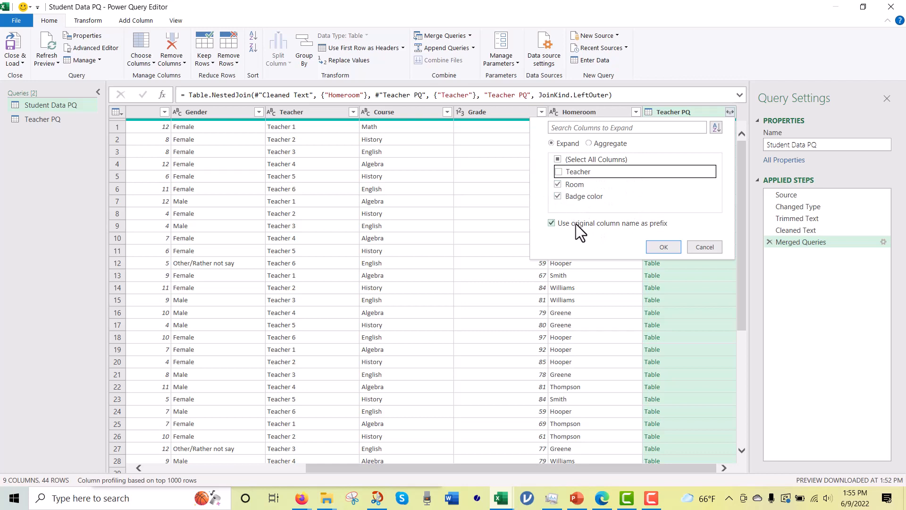
click(662, 247)
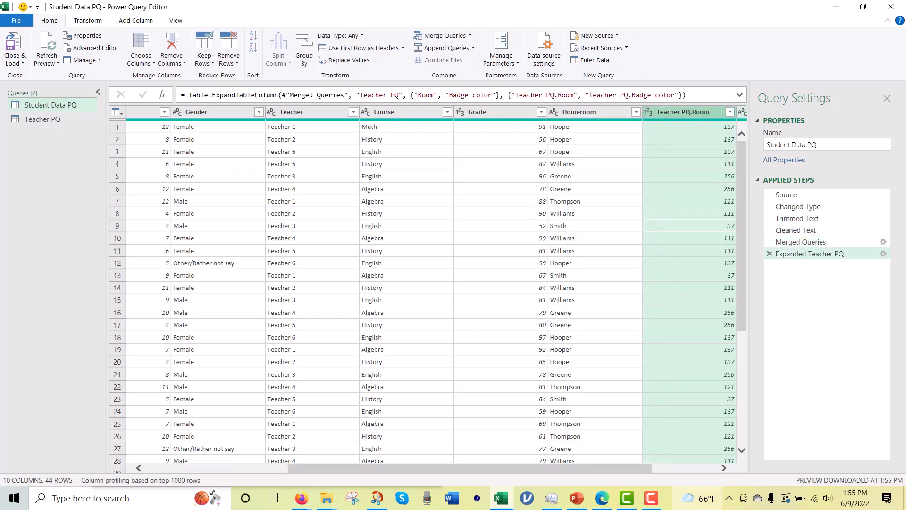
drag(638, 469, 709, 472)
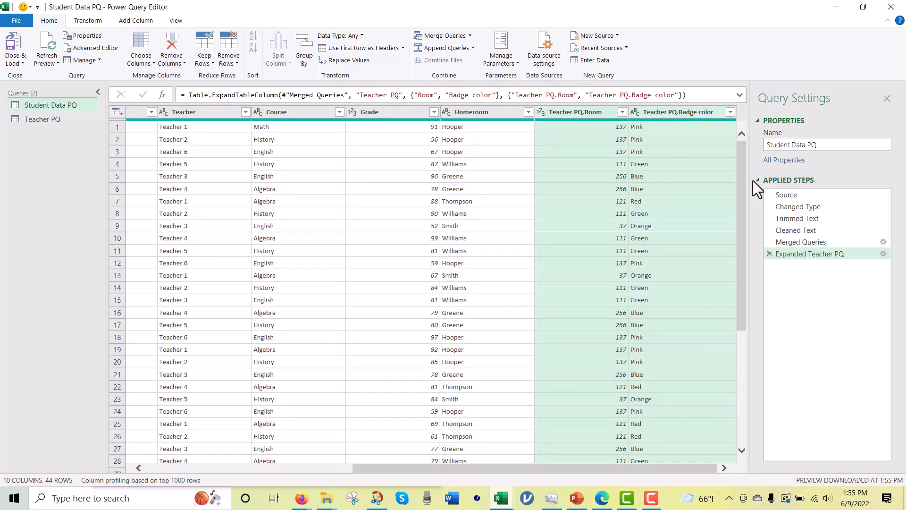
Step: Edit the Expanded Teacher PQ step to remove the default column name prefix from the expanded columns
click(791, 242)
click(799, 254)
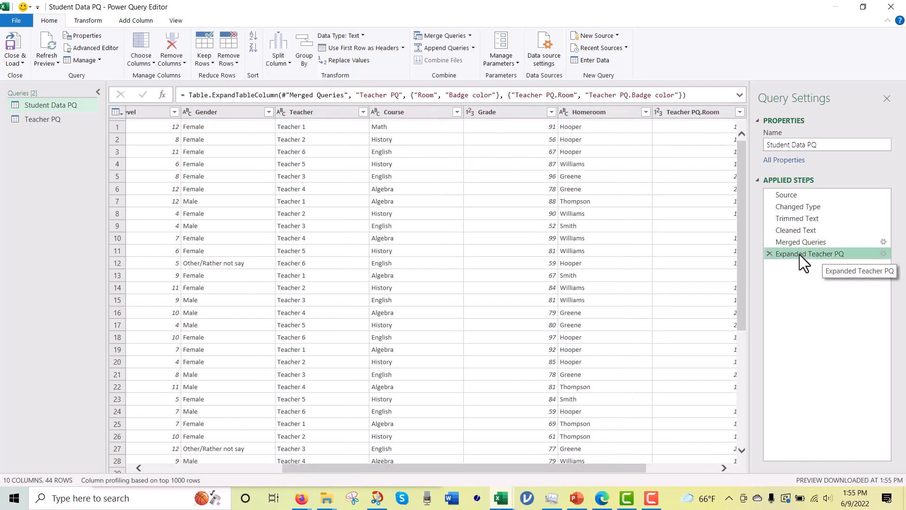
drag(810, 231, 808, 253)
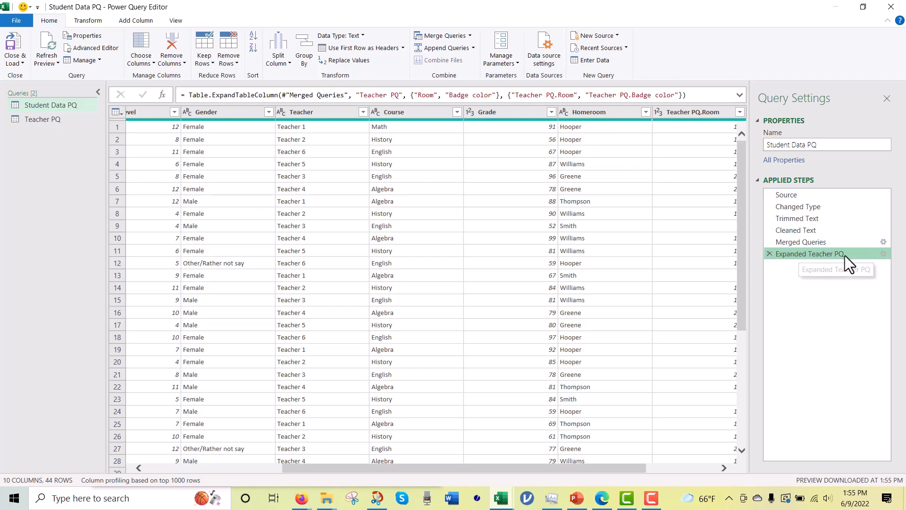
click(883, 254)
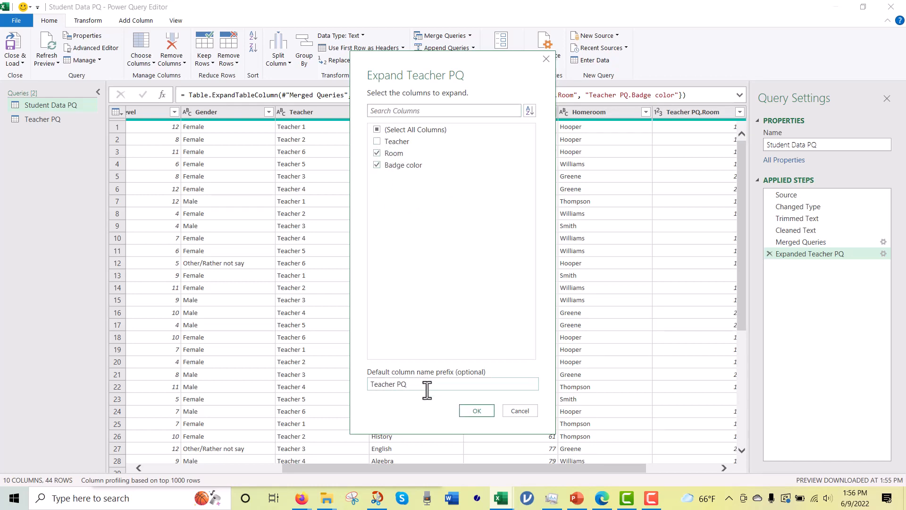
drag(427, 389, 370, 380)
key(BackSpace)
click(476, 412)
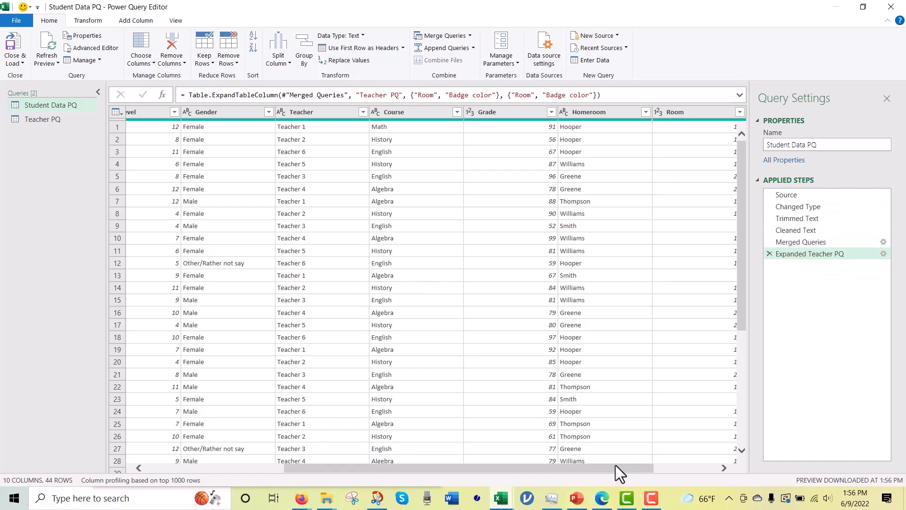
Step: Close the Power Query Editor and load the merged Student Data PQ query to its worksheet
drag(615, 465, 703, 457)
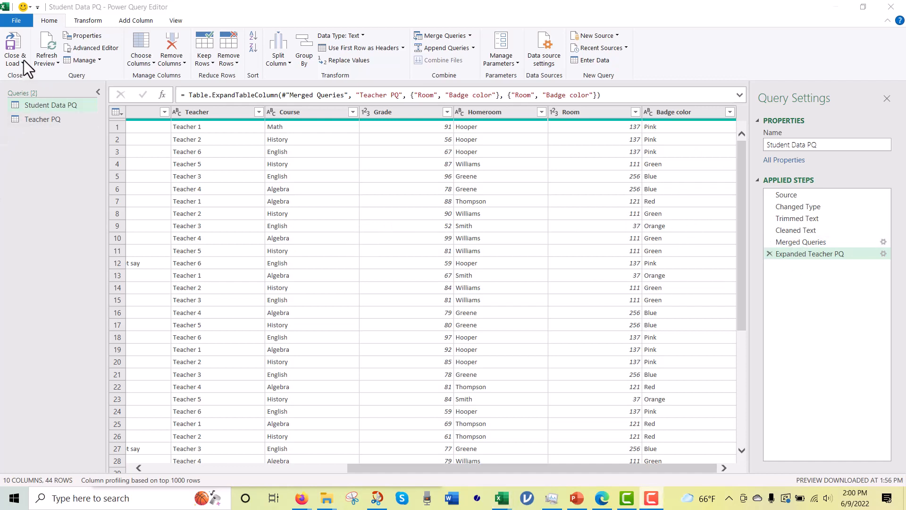
click(20, 62)
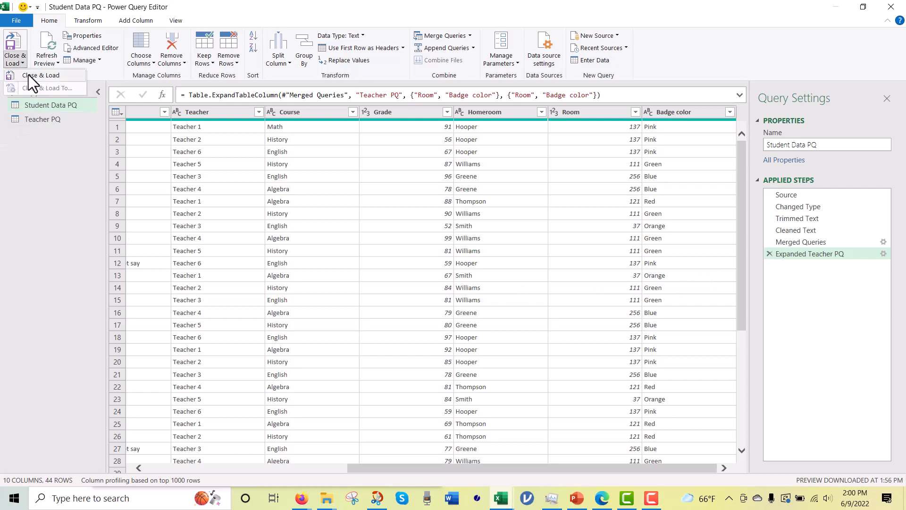
click(29, 75)
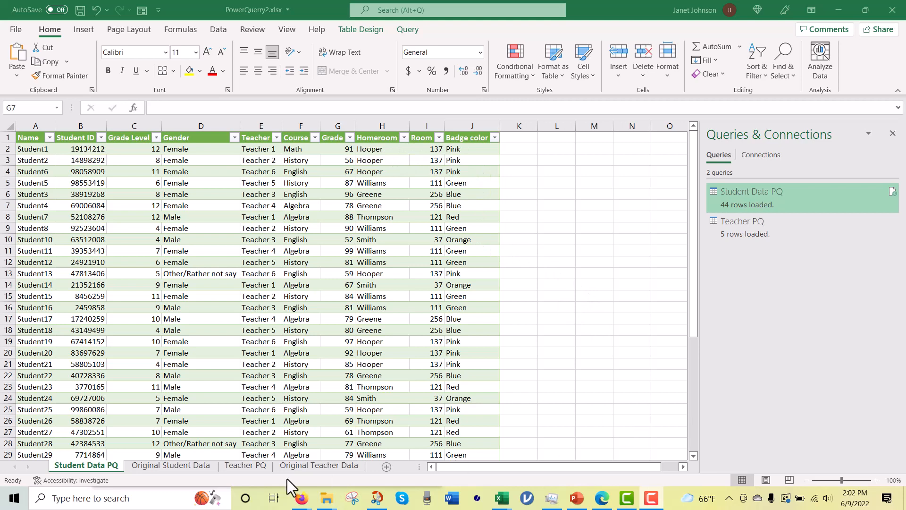
Step: On the Original Student Data sheet, begin row 46 with the name Student 46, a student ID, grade level 3 and gender Male
click(180, 465)
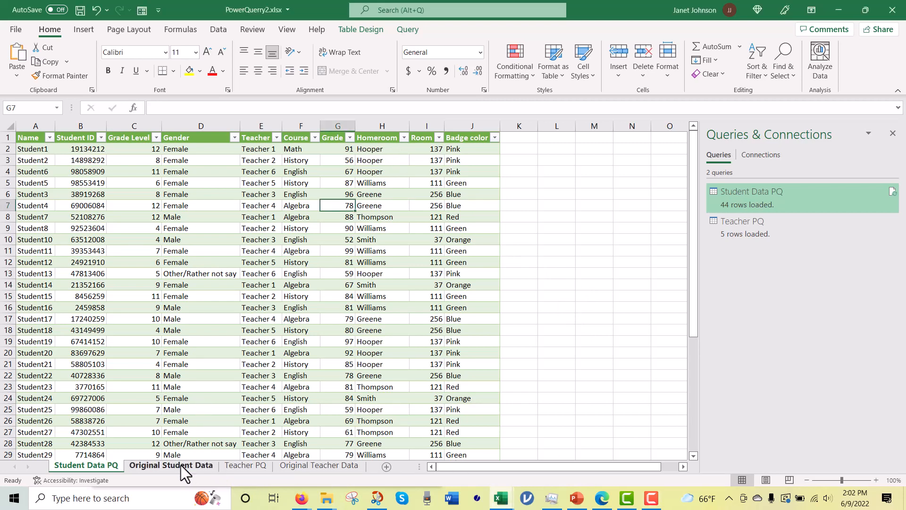
scroll(272, 415, down, 11)
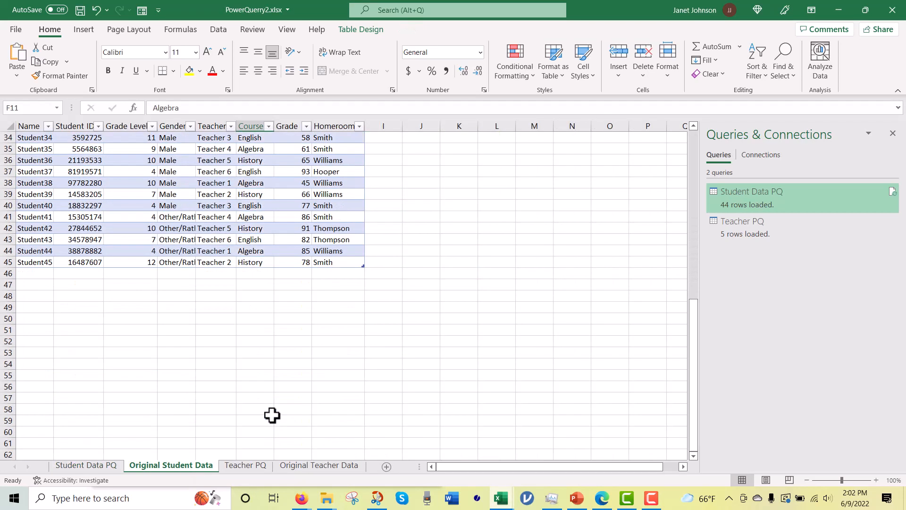
click(36, 272)
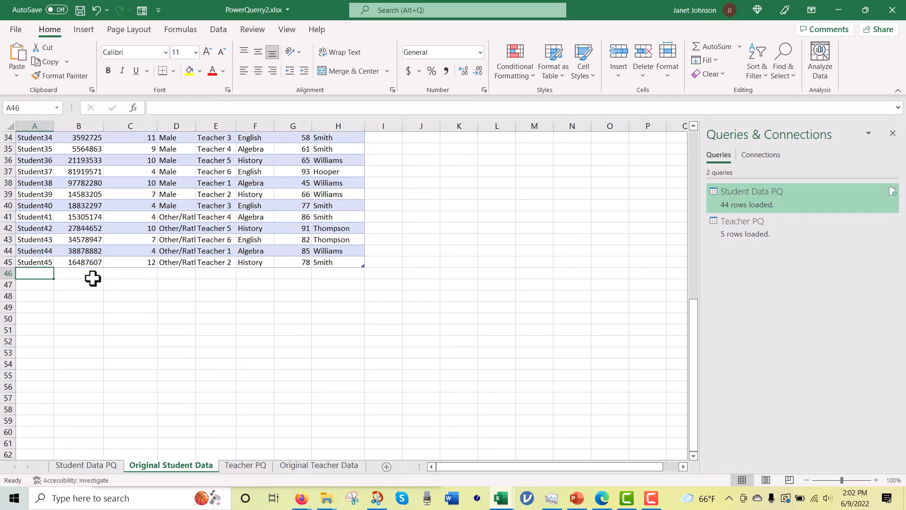
text(Student)
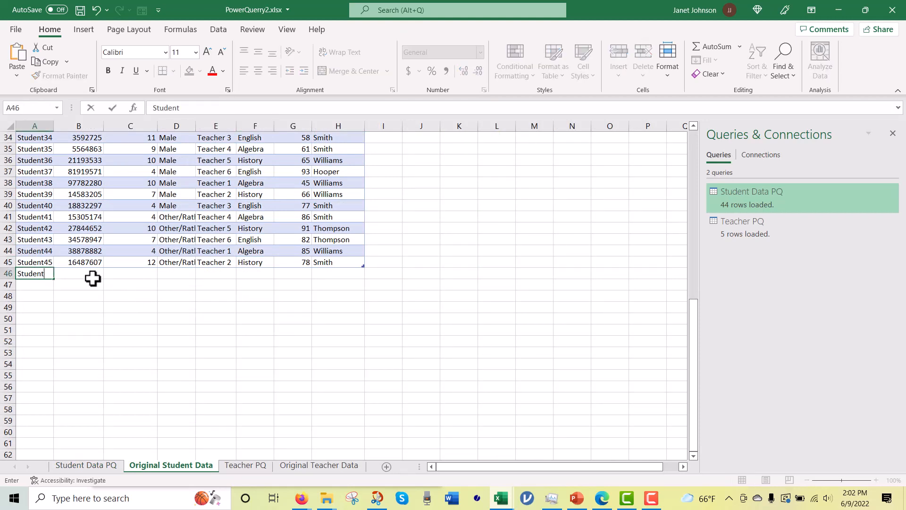
text( 46)
key(Tab)
text(111)
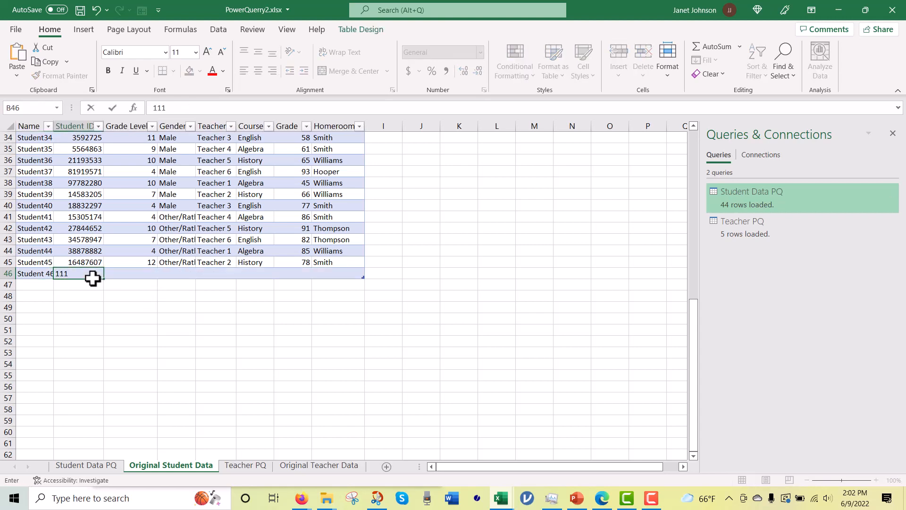
key(Tab)
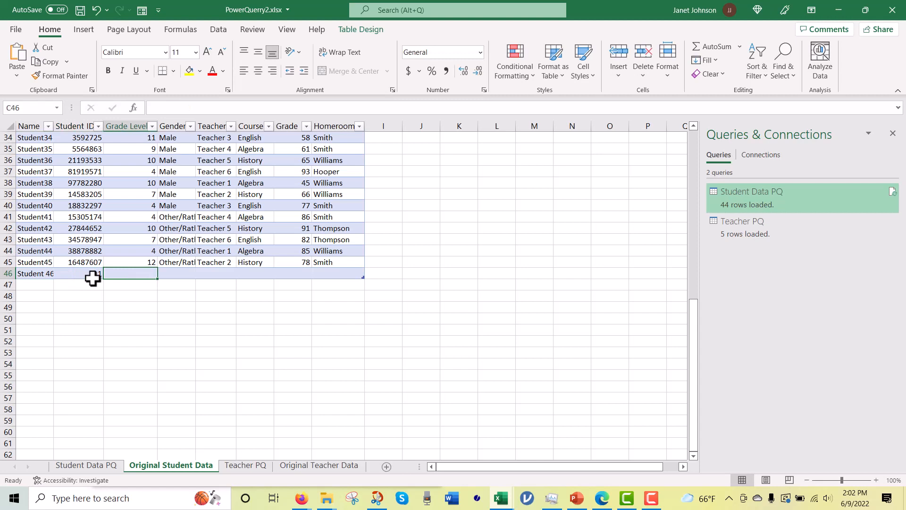
text(3)
key(Tab)
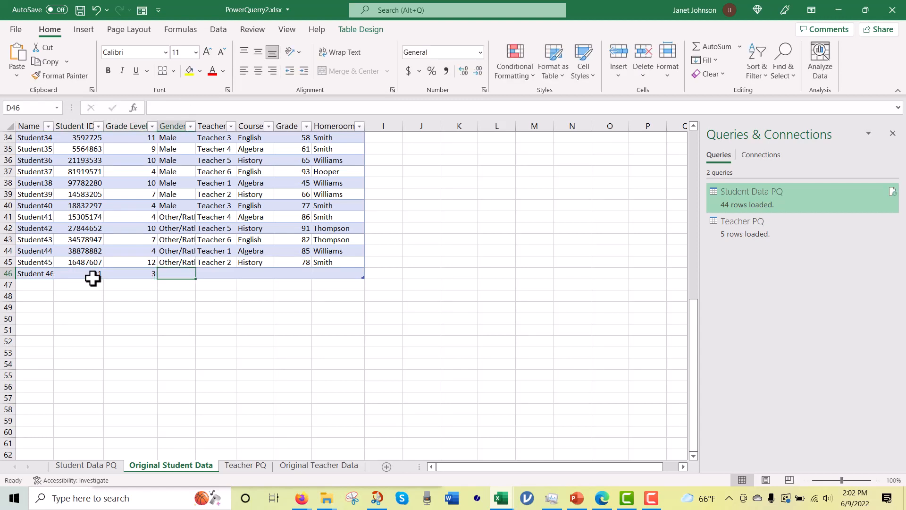
text(Male)
key(Tab)
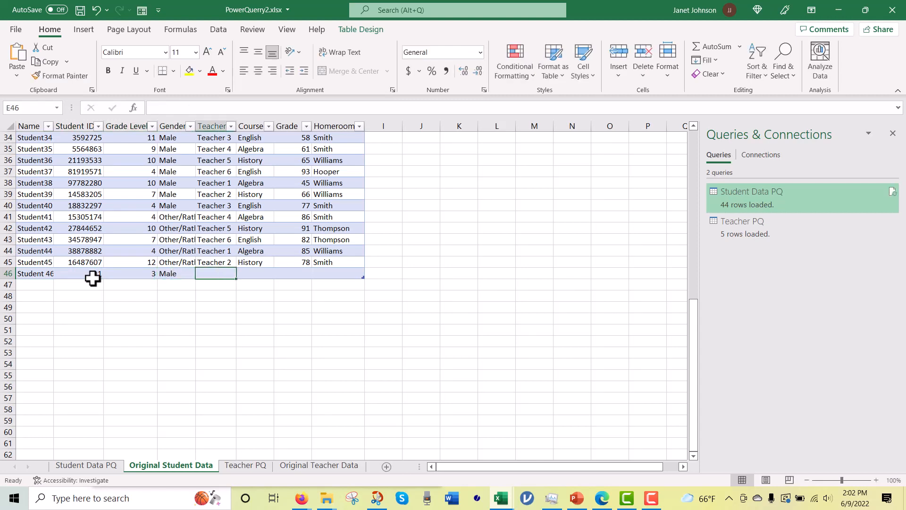
Step: Complete row 46 with Teacher 6, course Algebra, grade 99 and the homeroom teacher's surname
text(Teacher )
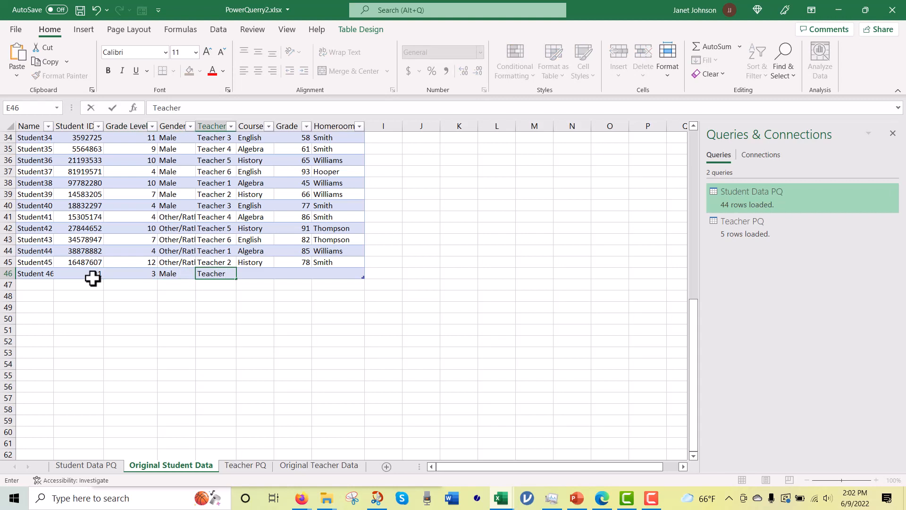
text(6)
key(Tab)
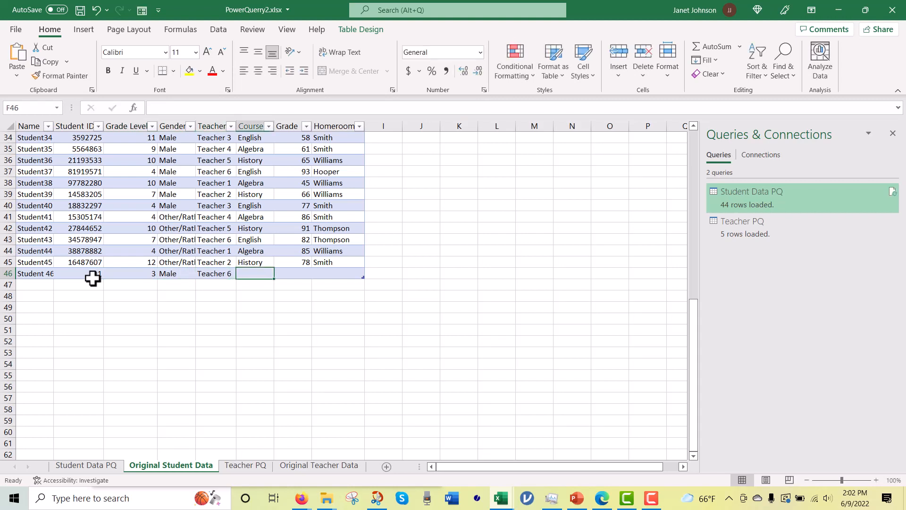
text(Algebra)
key(Tab)
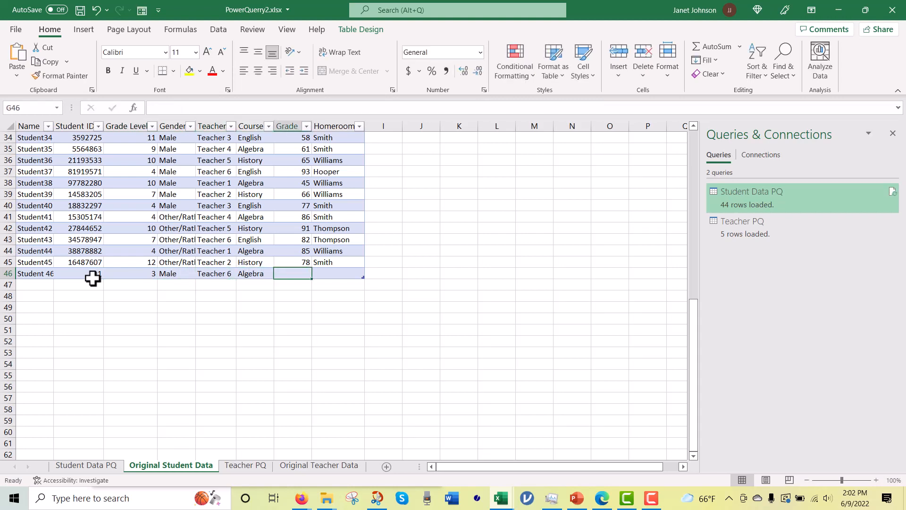
text(99)
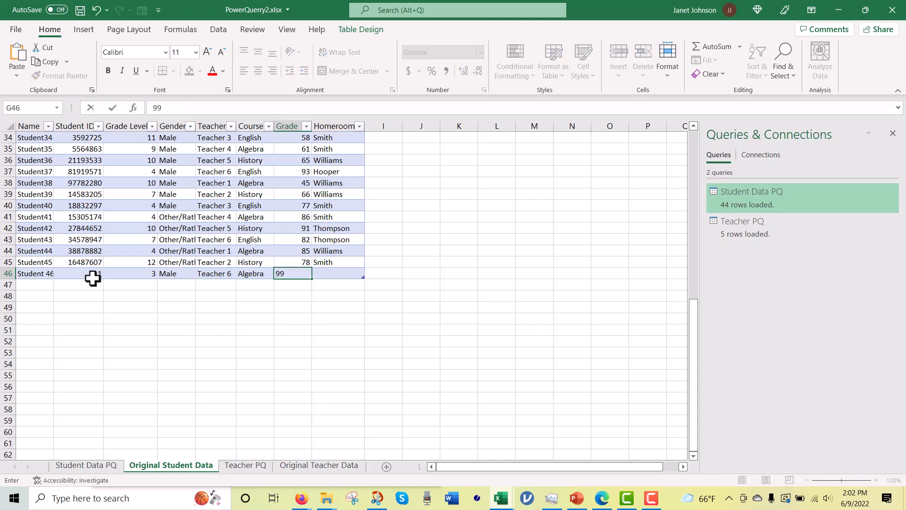
key(Tab)
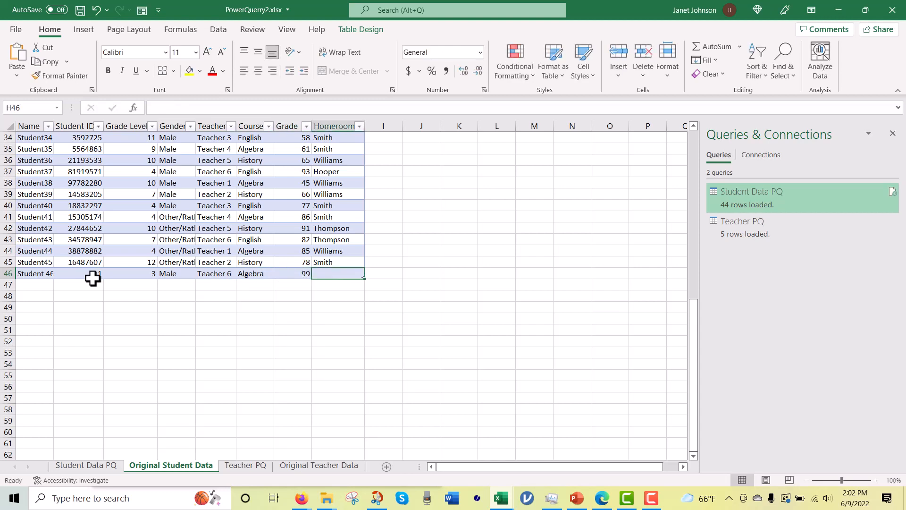
text(Smith)
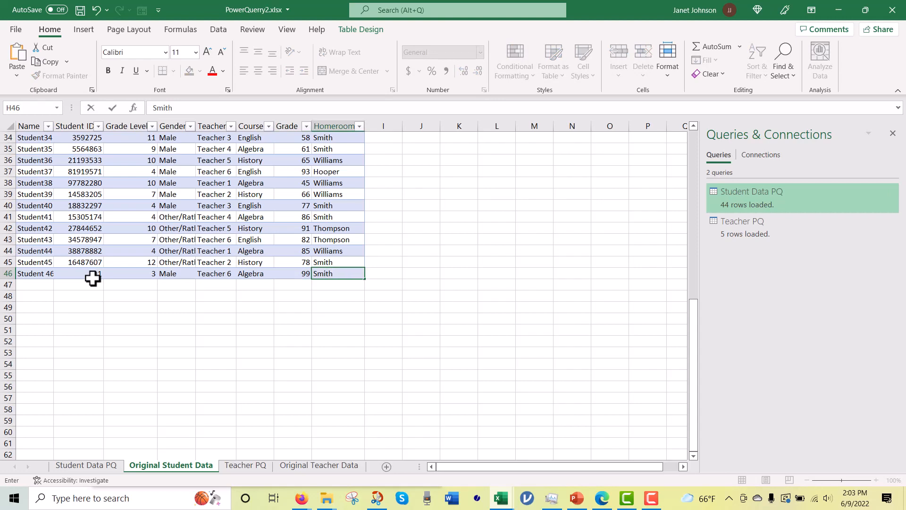
click(123, 338)
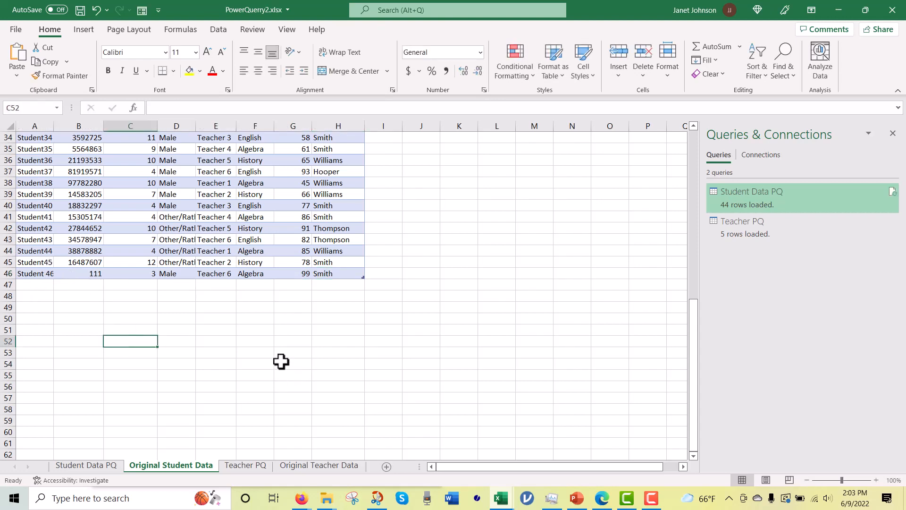
Step: Refresh all queries and check the end of the Student Data PQ table for the added student
click(218, 29)
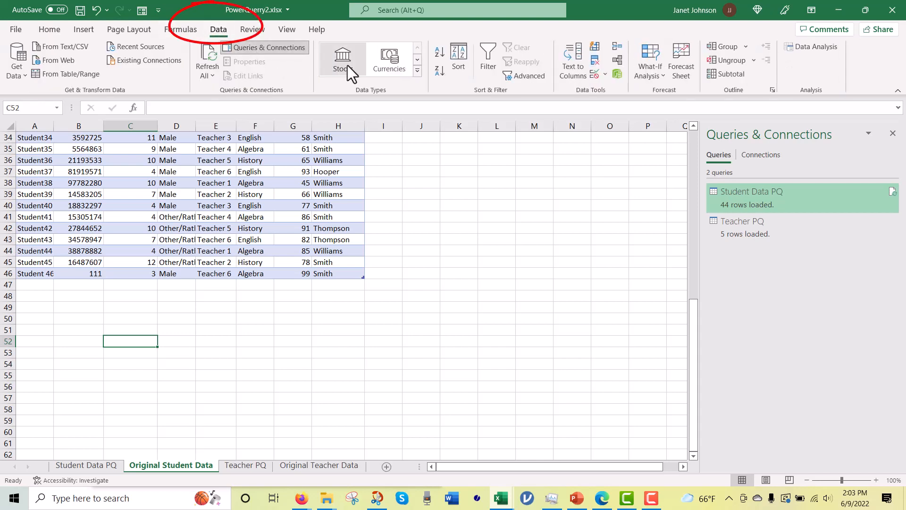
click(204, 61)
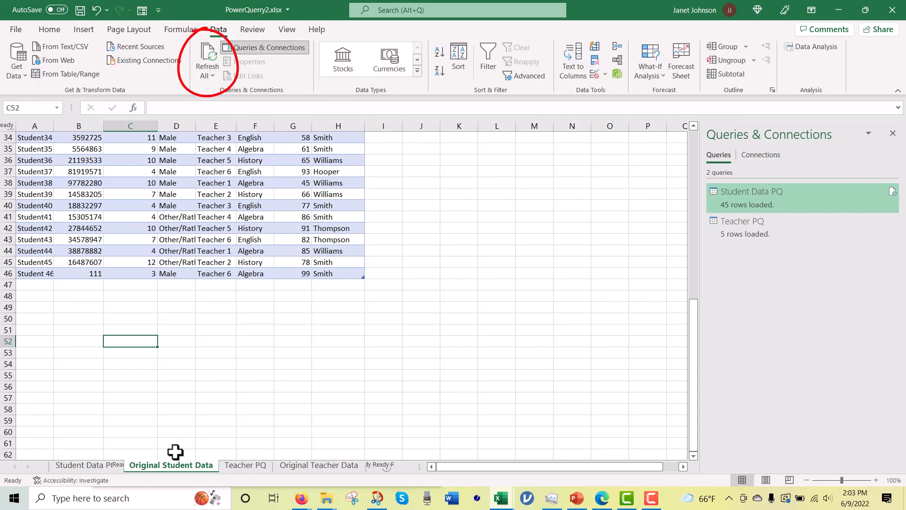
click(92, 466)
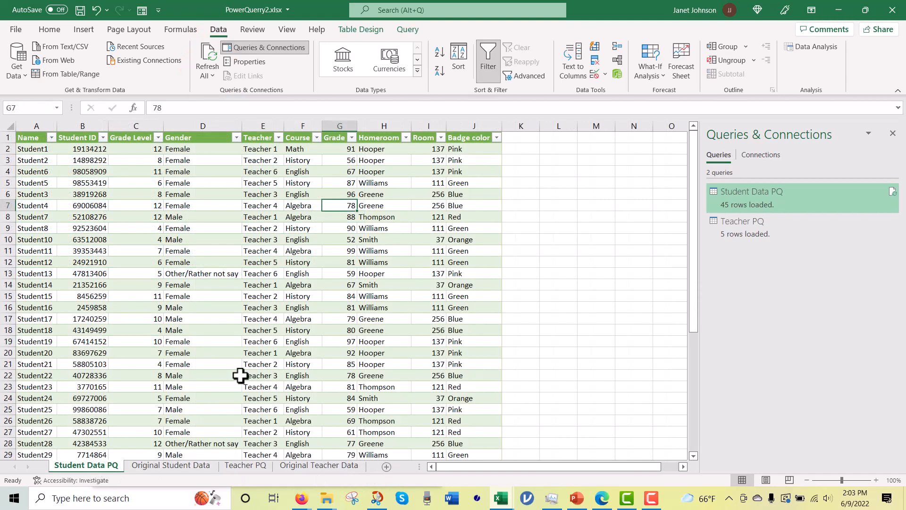
scroll(239, 376, down, 3)
scroll(240, 374, down, 5)
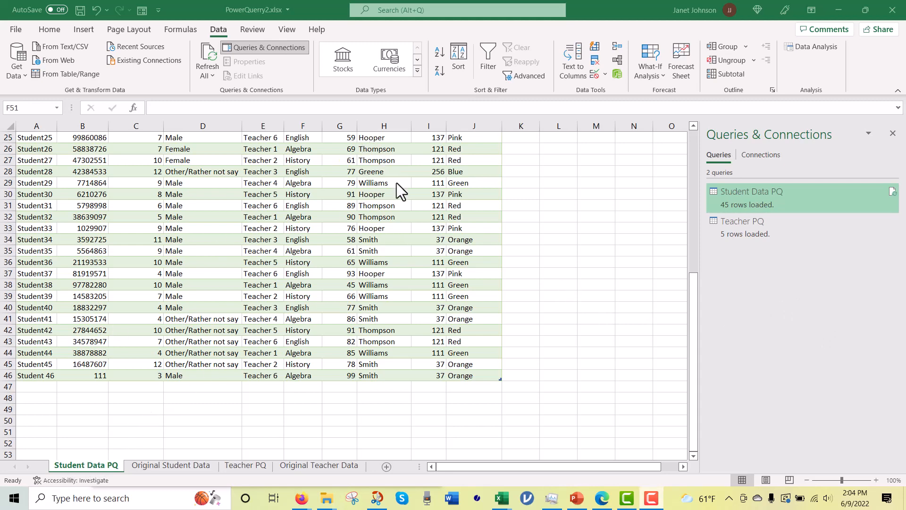
Step: Reopen the Student Data PQ query in the Power Query Editor and select the Grade Level value in row 11
click(405, 172)
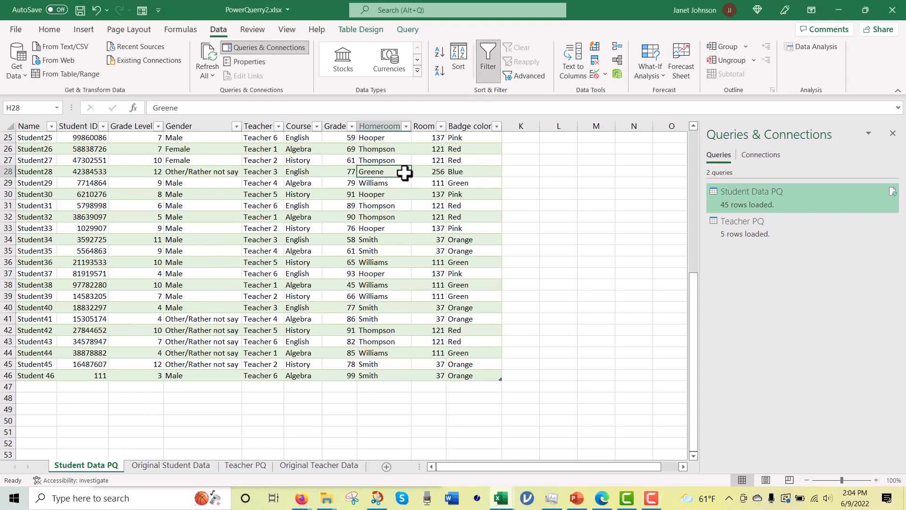
mouse_move(736, 195)
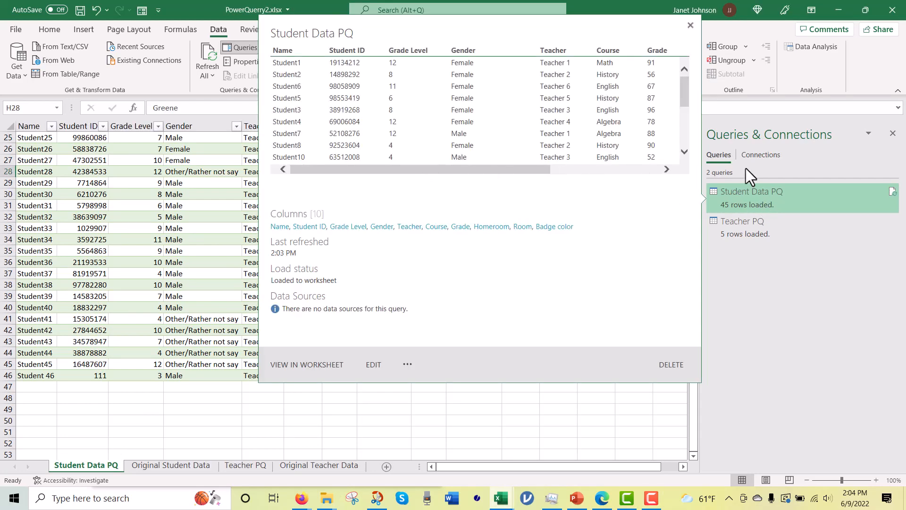
double_click(760, 199)
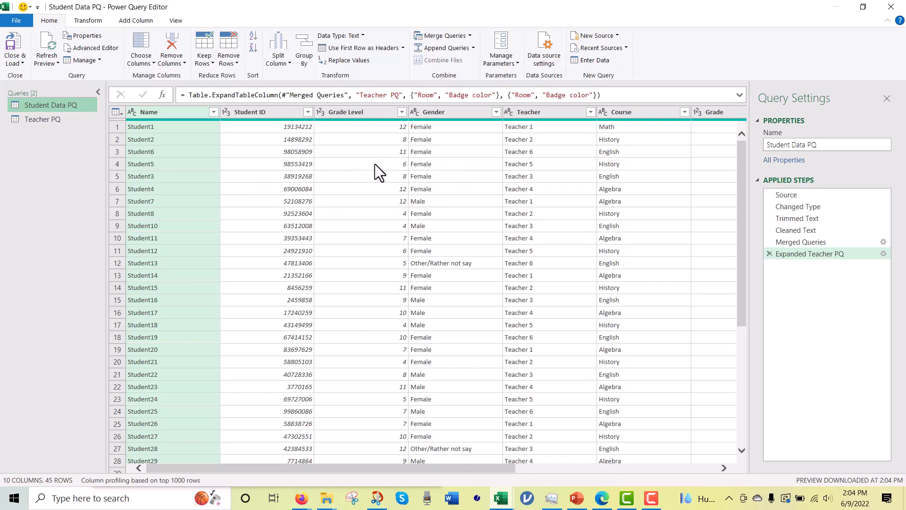
click(366, 129)
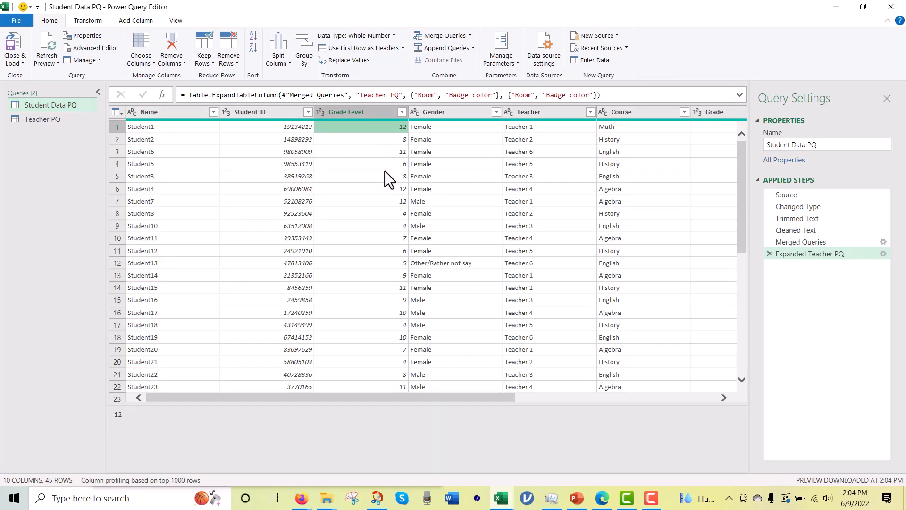
click(364, 255)
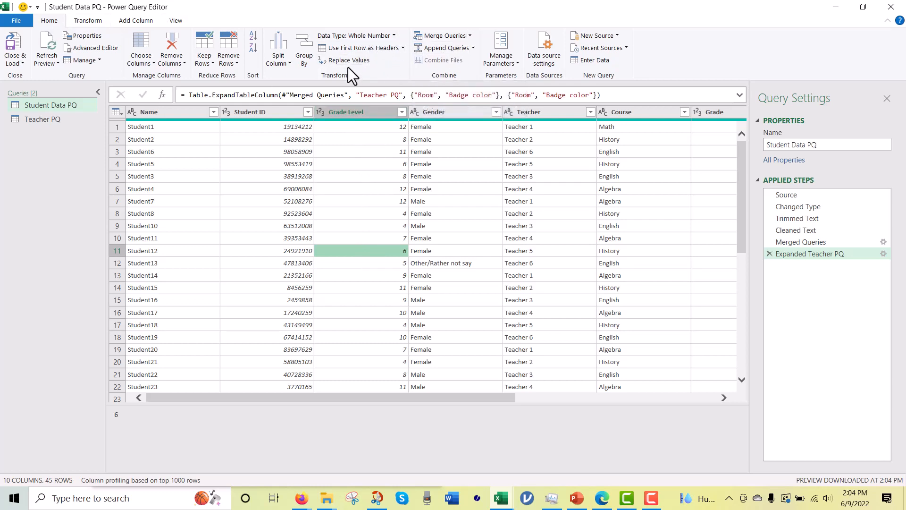
Step: Start a conditional column named Level whose first clause outputs Elementary when Grade Level equals 4
click(134, 21)
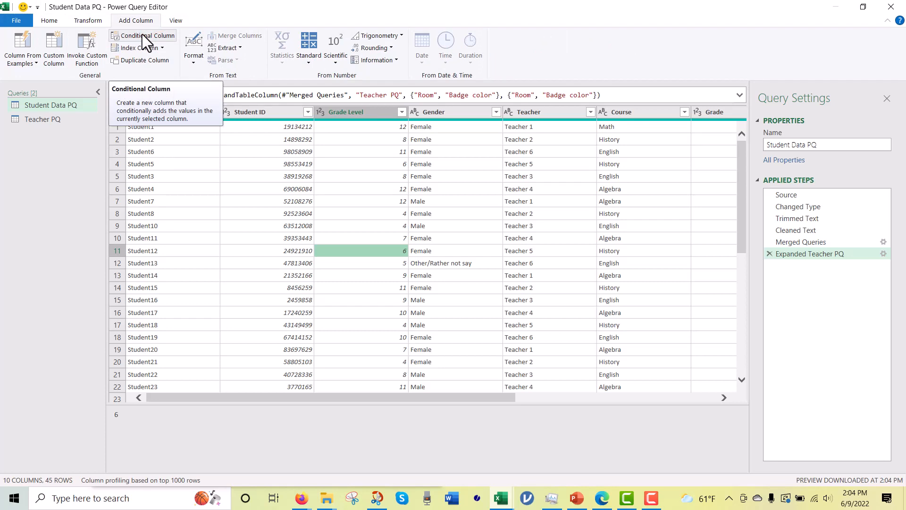
click(143, 34)
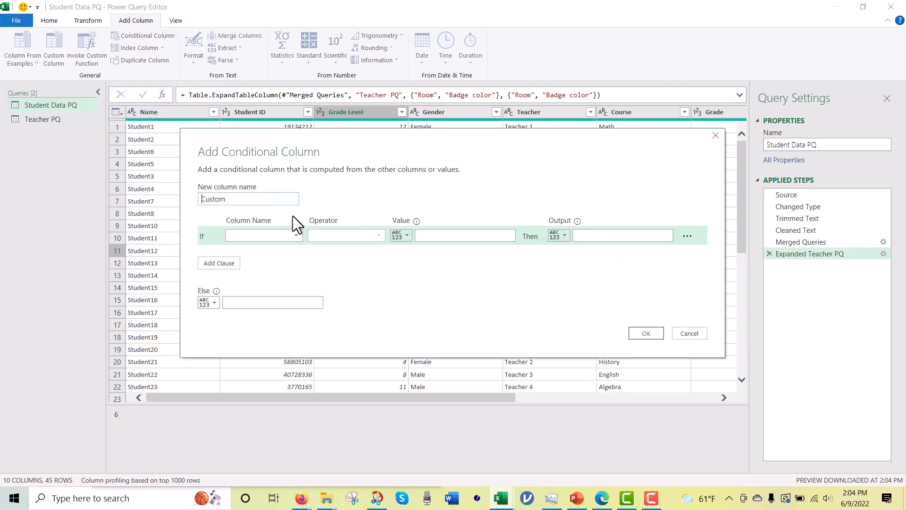
drag(240, 199, 196, 195)
click(299, 233)
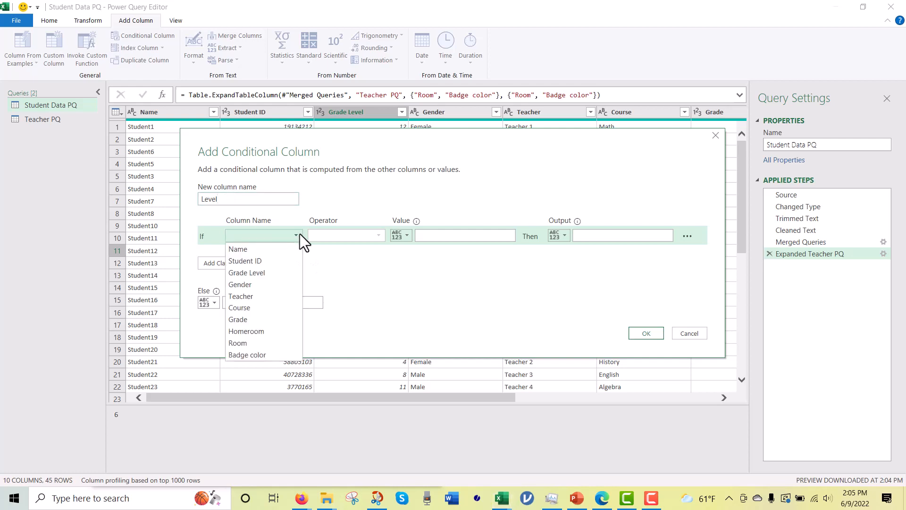
click(281, 273)
click(451, 237)
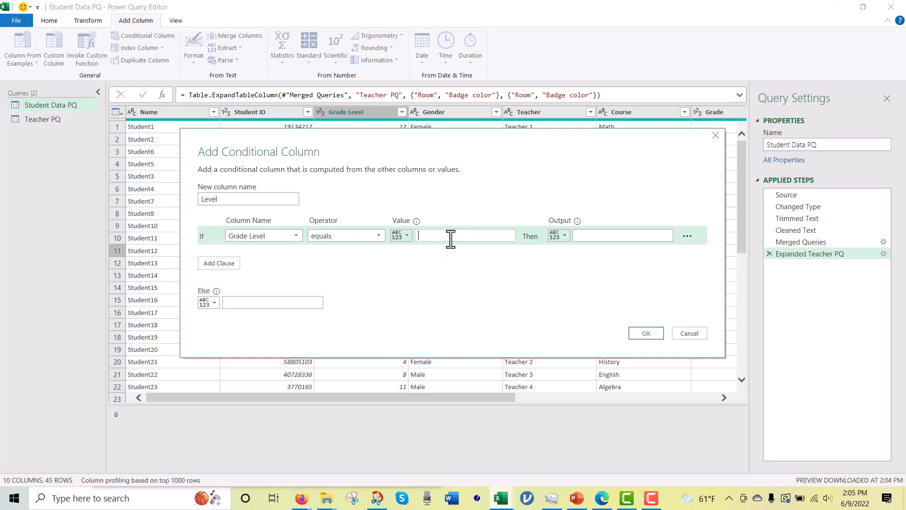
text(4)
click(633, 238)
text(Elementary)
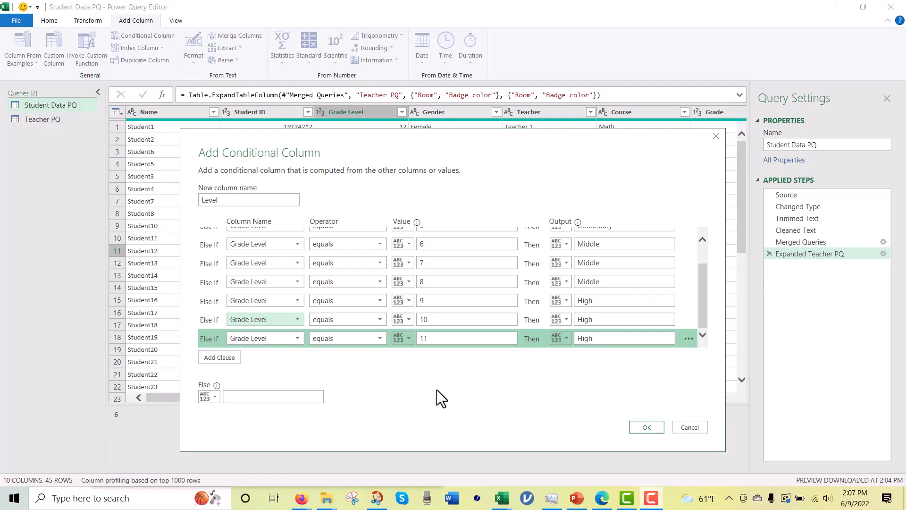
Step: Add a final clause that outputs High when Grade Level equals 12 and create the conditional column
click(222, 358)
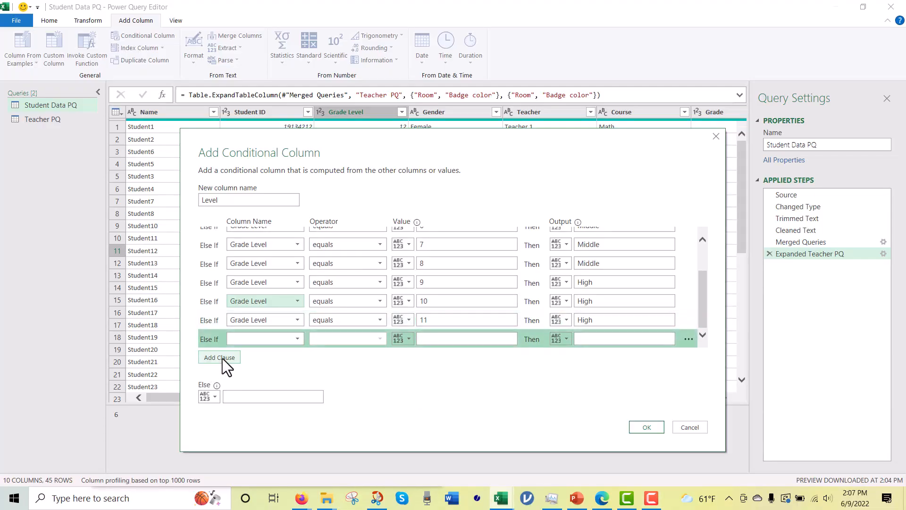
click(296, 339)
click(281, 375)
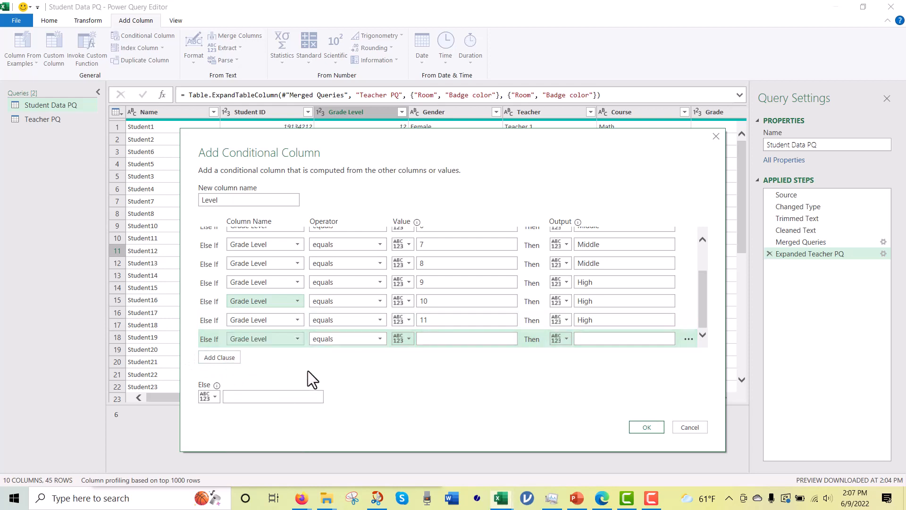
click(447, 339)
text(12)
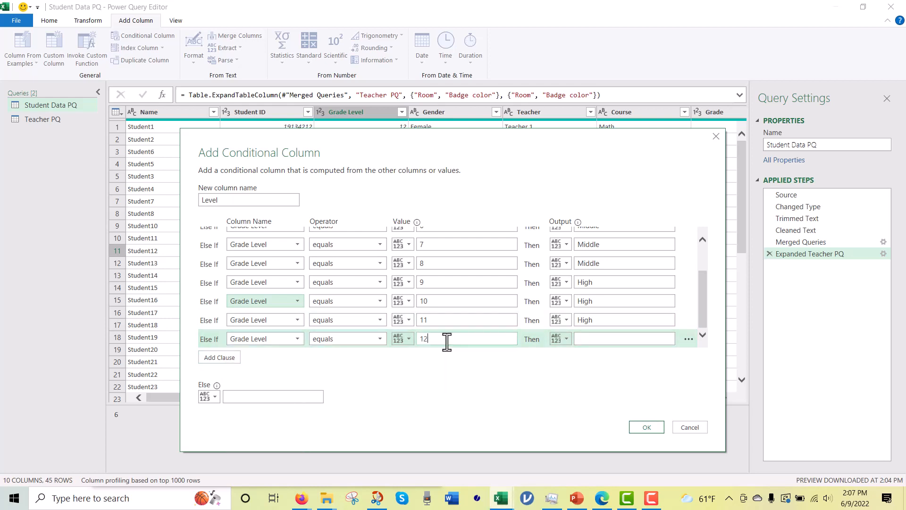
click(596, 339)
text(High)
click(644, 424)
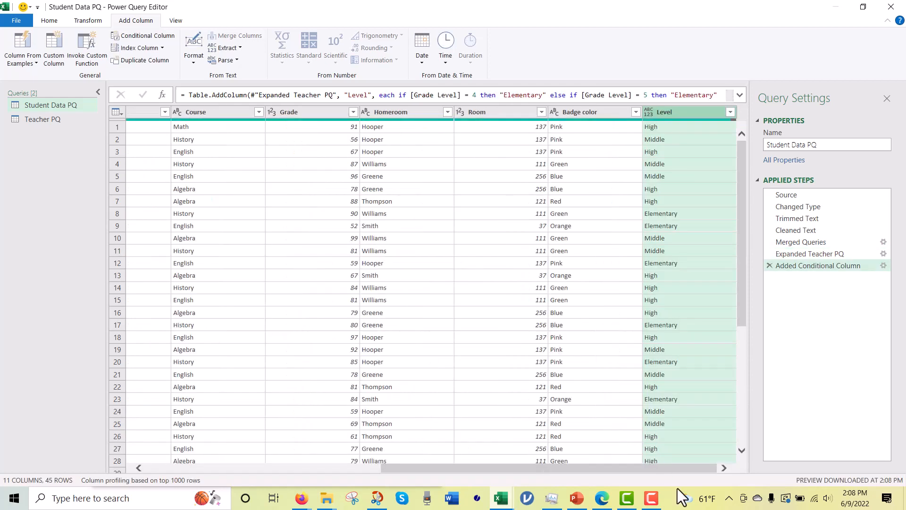
Step: Review the new Level column and reopen its conditional column settings to check the clauses, keeping them as they are
click(723, 467)
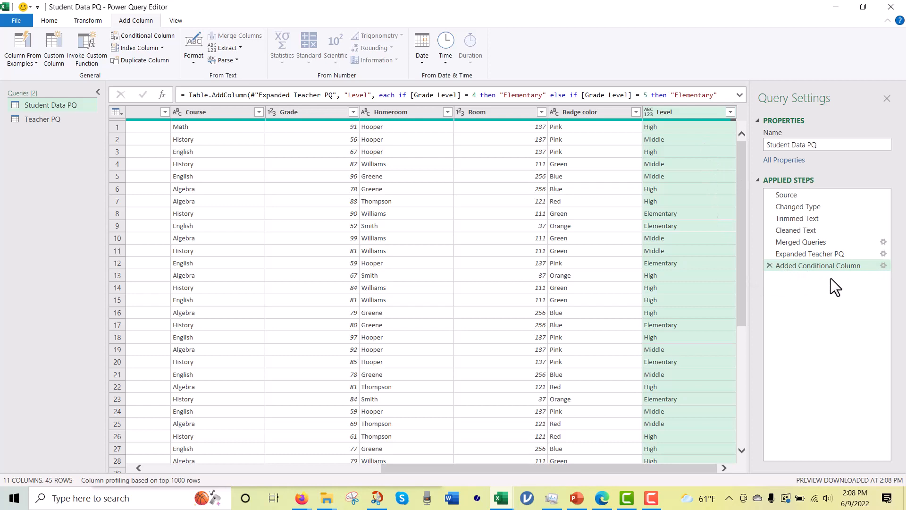
click(883, 266)
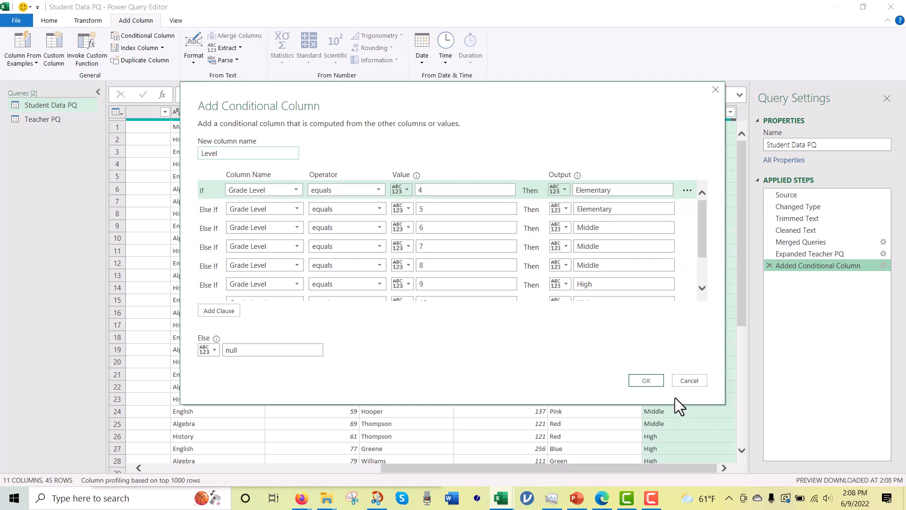
click(653, 379)
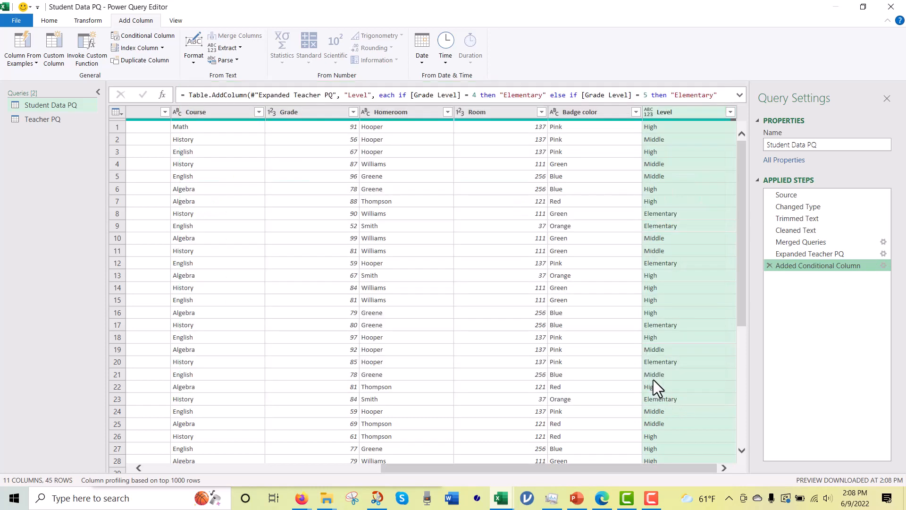
Step: Close the query editor and load the updated Student Data PQ query into the workbook
click(50, 21)
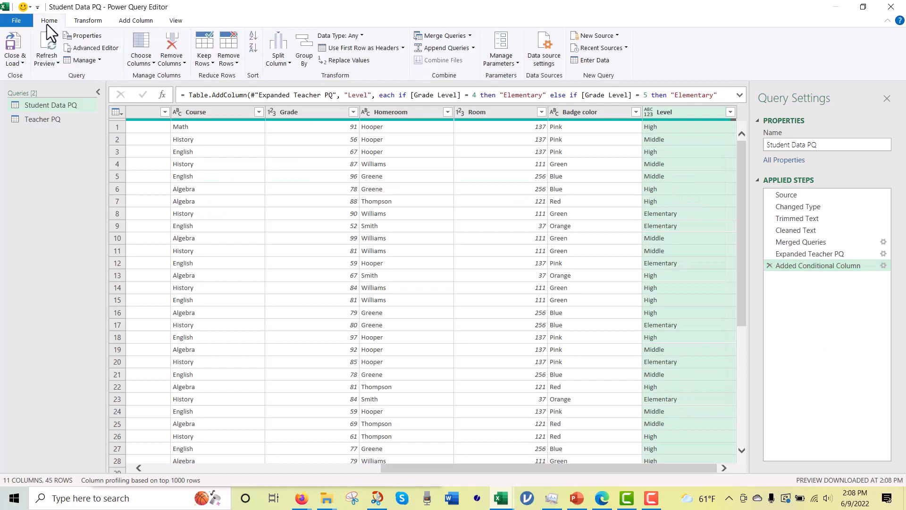
click(19, 65)
click(23, 71)
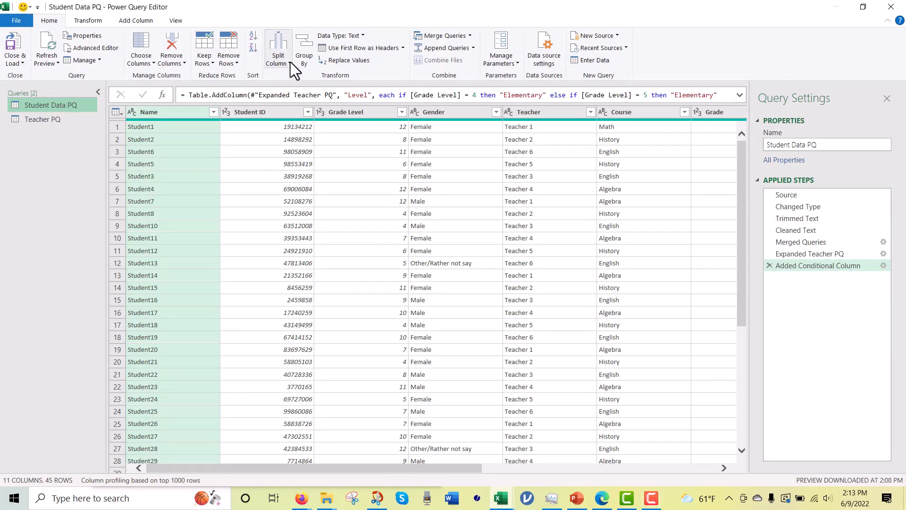
Step: Open the split options for the Name column
click(290, 62)
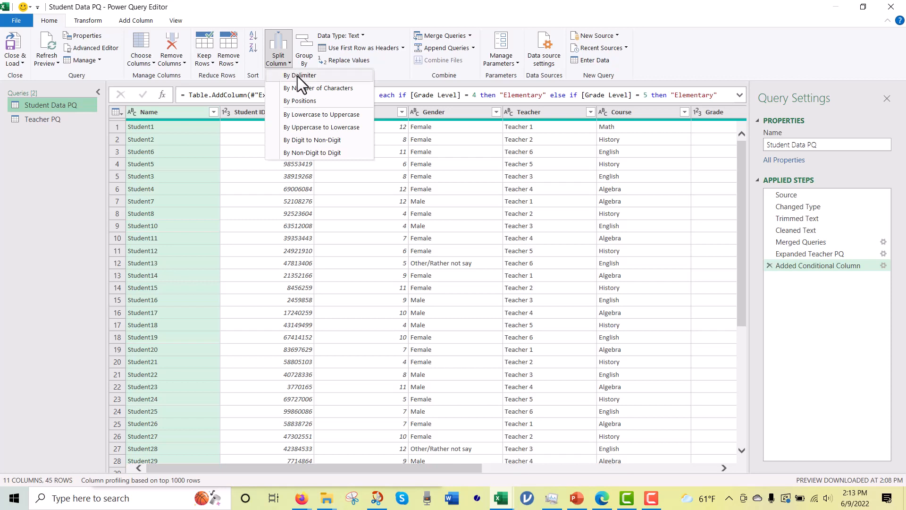